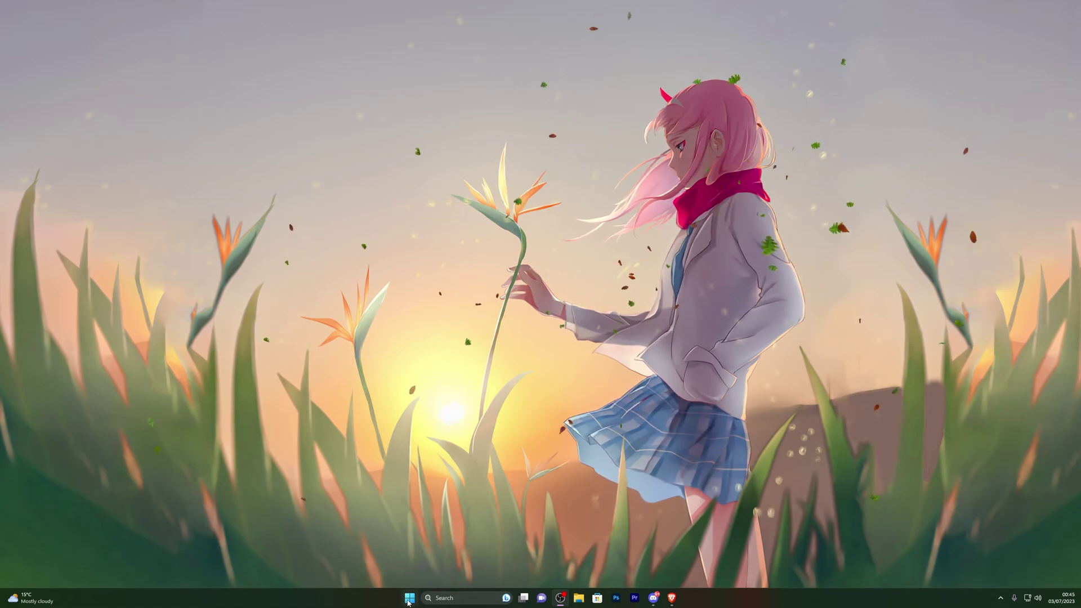
- Find Windows Security by searching 'virus', switch Real-time protection off, and close the window
{"action": "left_click", "coordinate": [408, 598]}
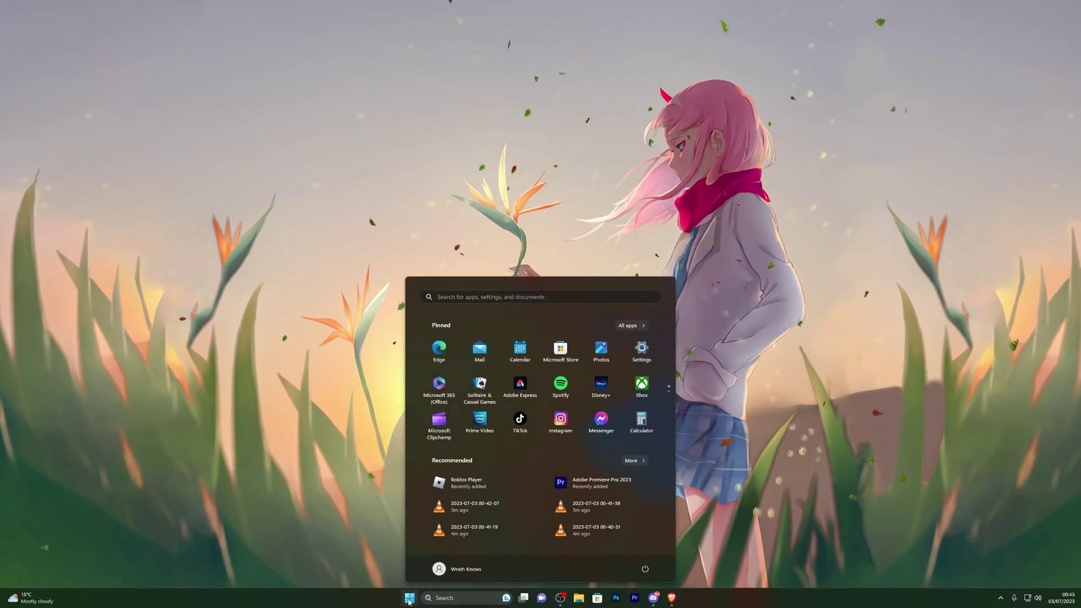
{"action": "left_click", "coordinate": [341, 508]}
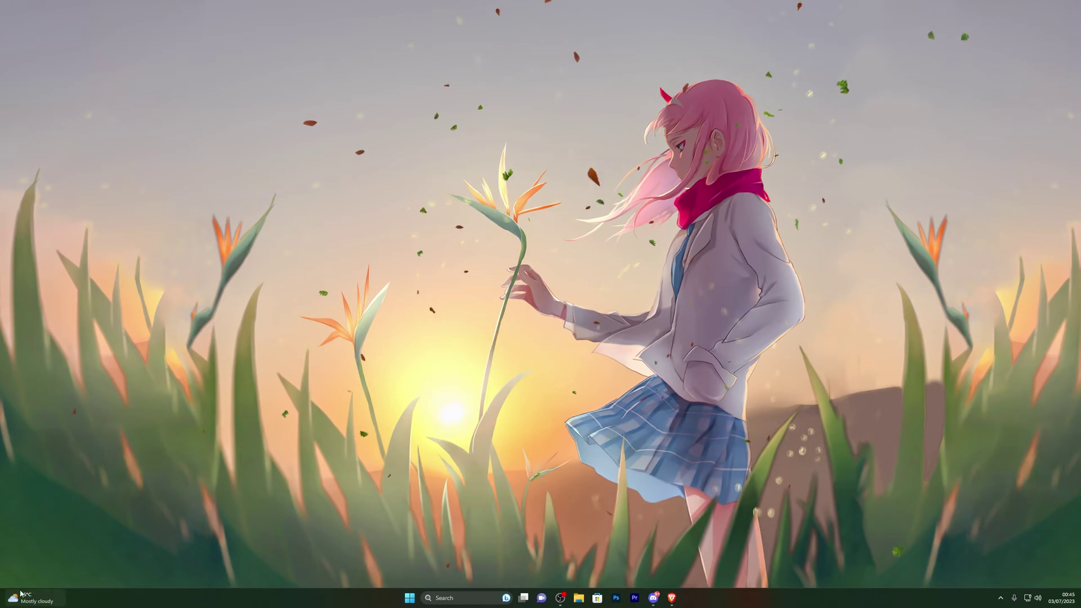
{"action": "key", "text": "super"}
{"action": "type", "text": "v"}
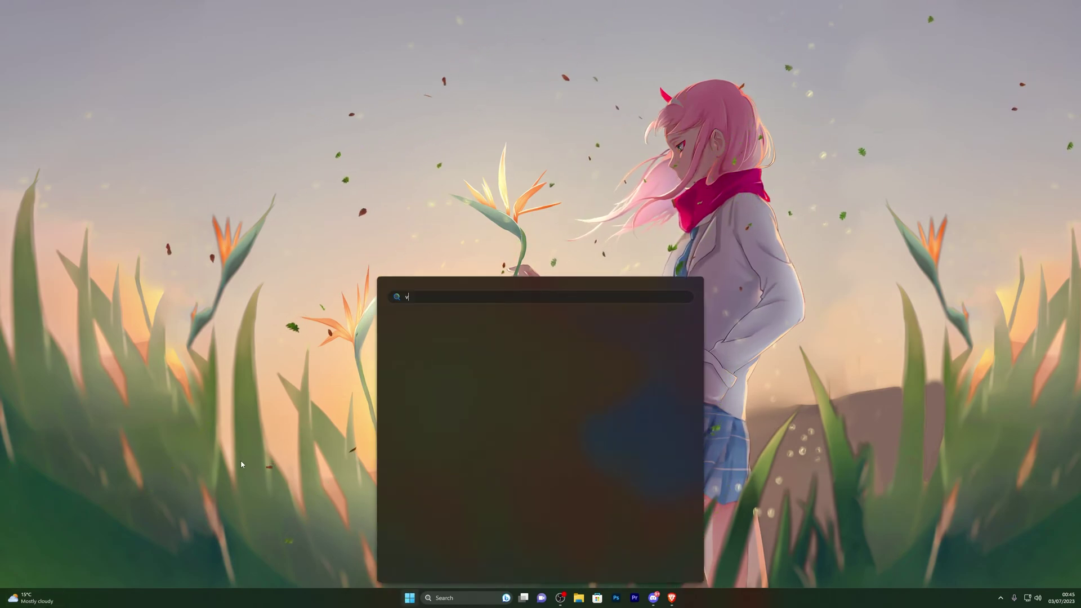
{"action": "type", "text": "irus"}
{"action": "left_click", "coordinate": [445, 357]}
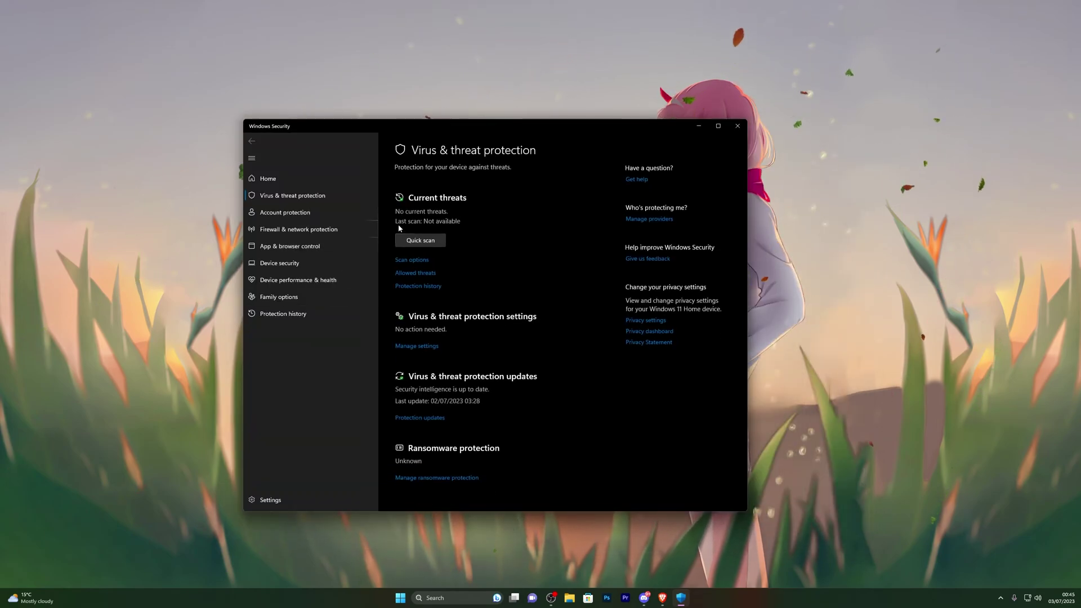
{"action": "left_click", "coordinate": [417, 347]}
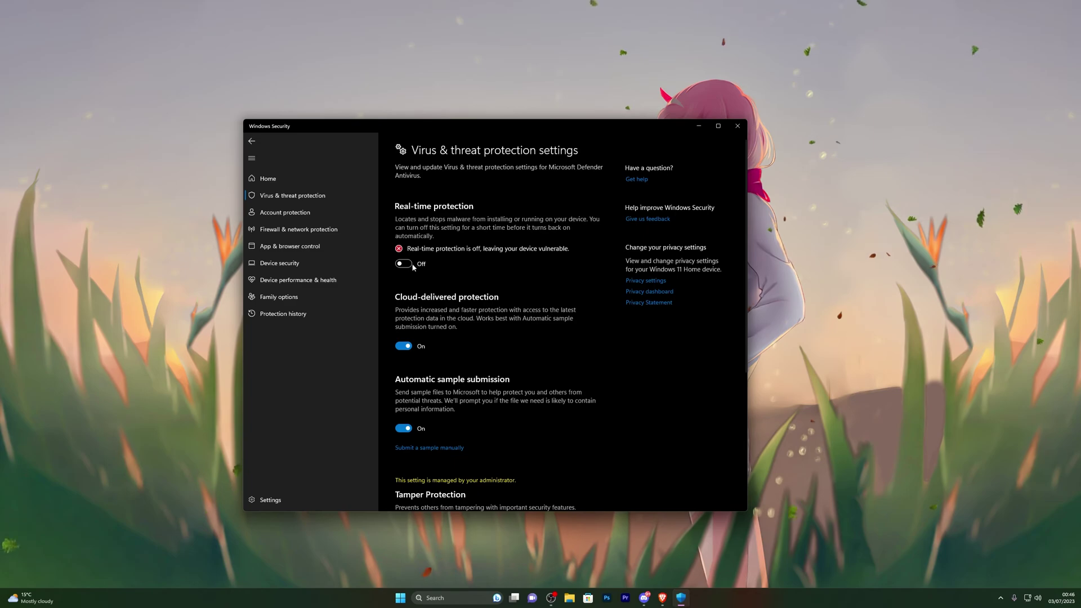
{"action": "key", "text": "alt+F4"}
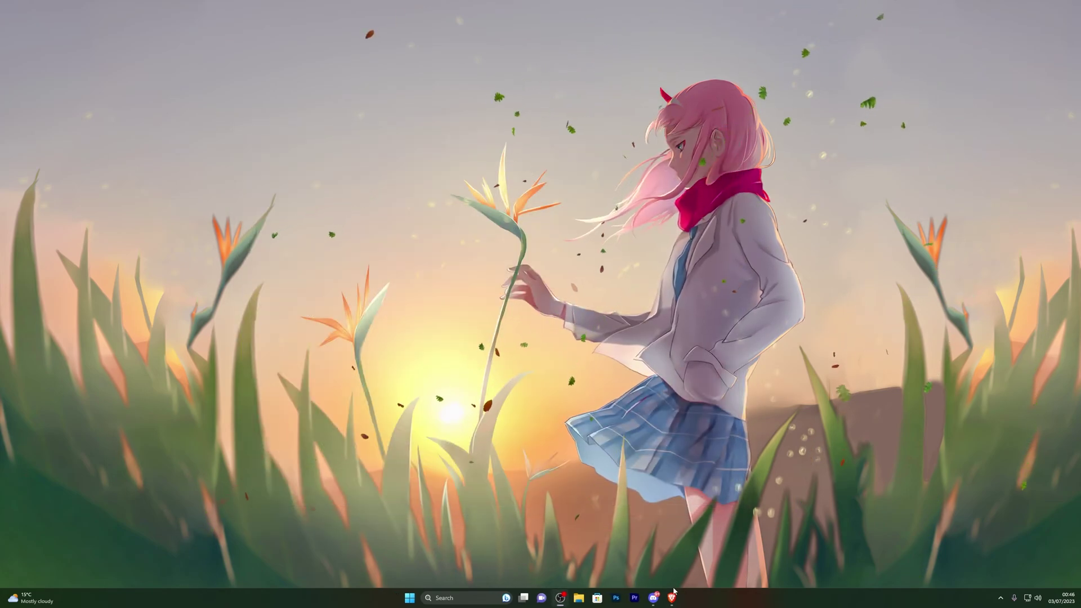
- In Brave, follow the Fluxus Download link and switch to the 'Download Oxygen U executor' tab
{"action": "key", "text": "alt+Tab"}
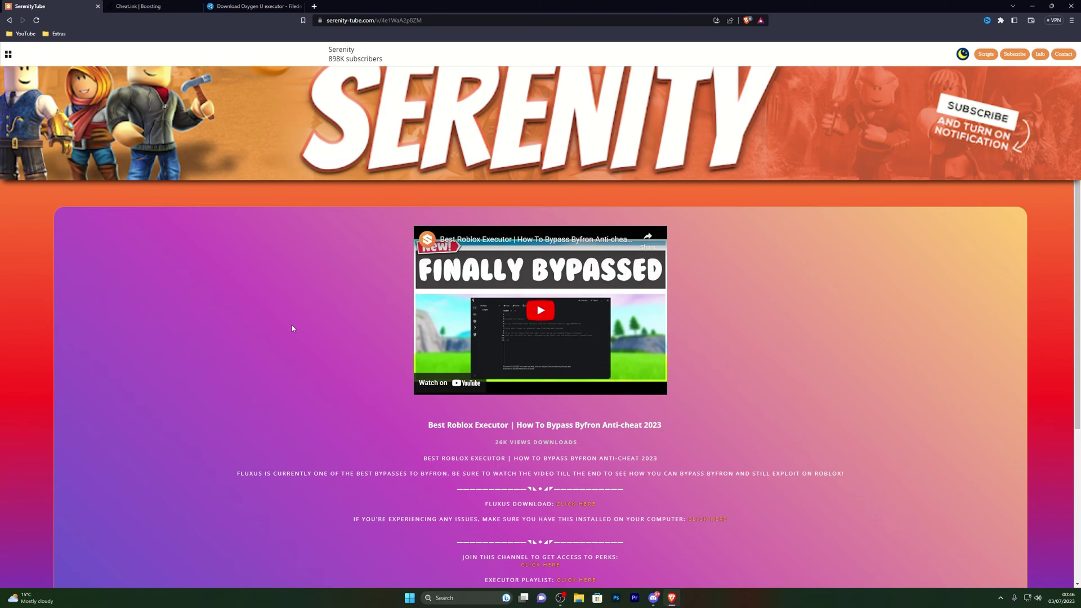
{"action": "scroll", "coordinate": [587, 438], "scroll_direction": "down", "scroll_amount": 2}
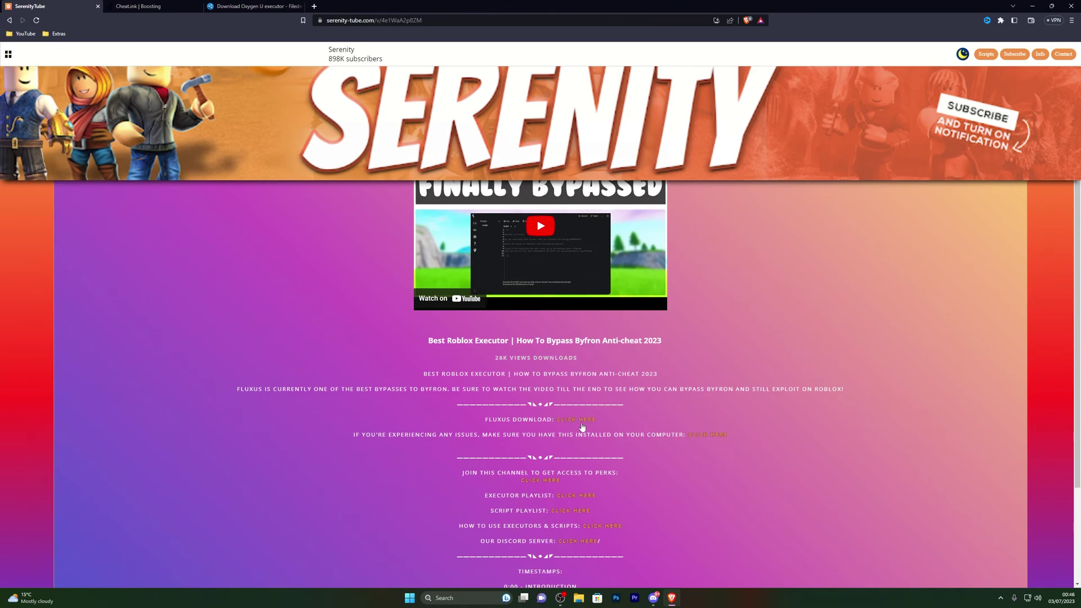
{"action": "left_click", "coordinate": [573, 420]}
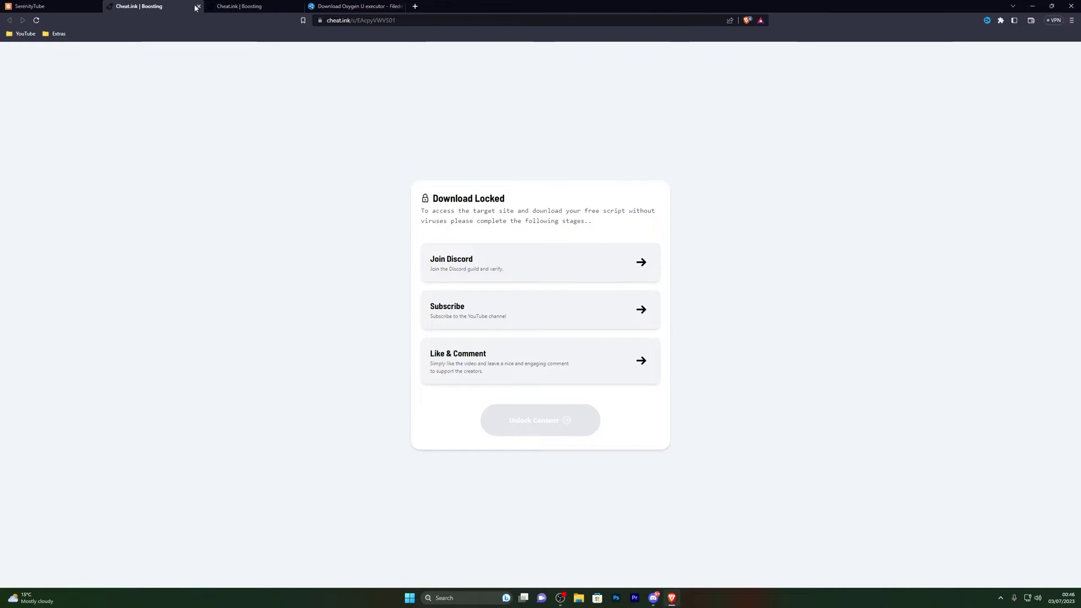
{"action": "left_click", "coordinate": [61, 4]}
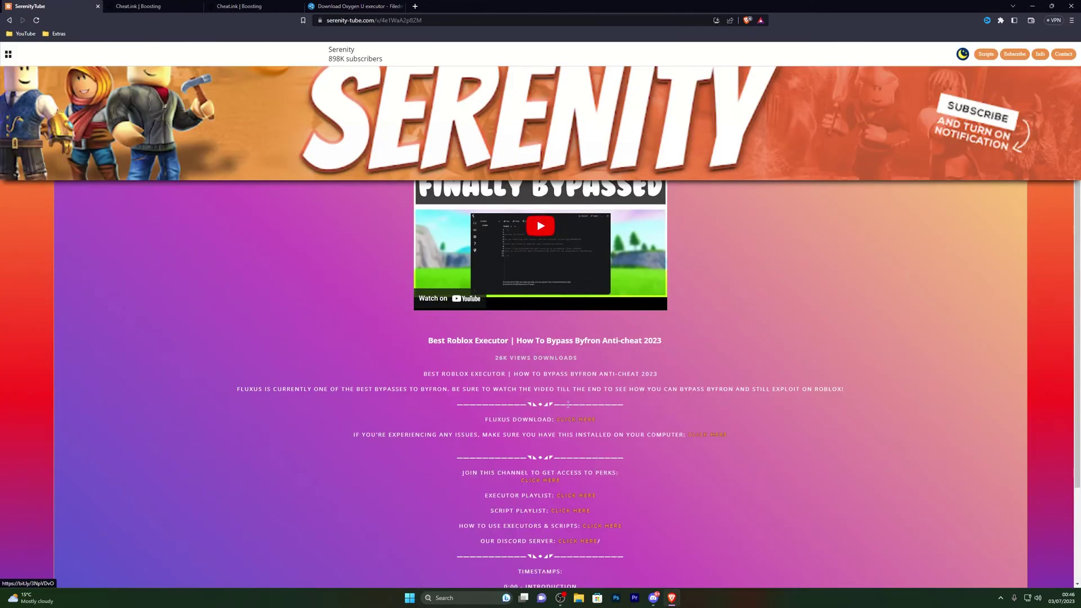
{"action": "left_click", "coordinate": [141, 6]}
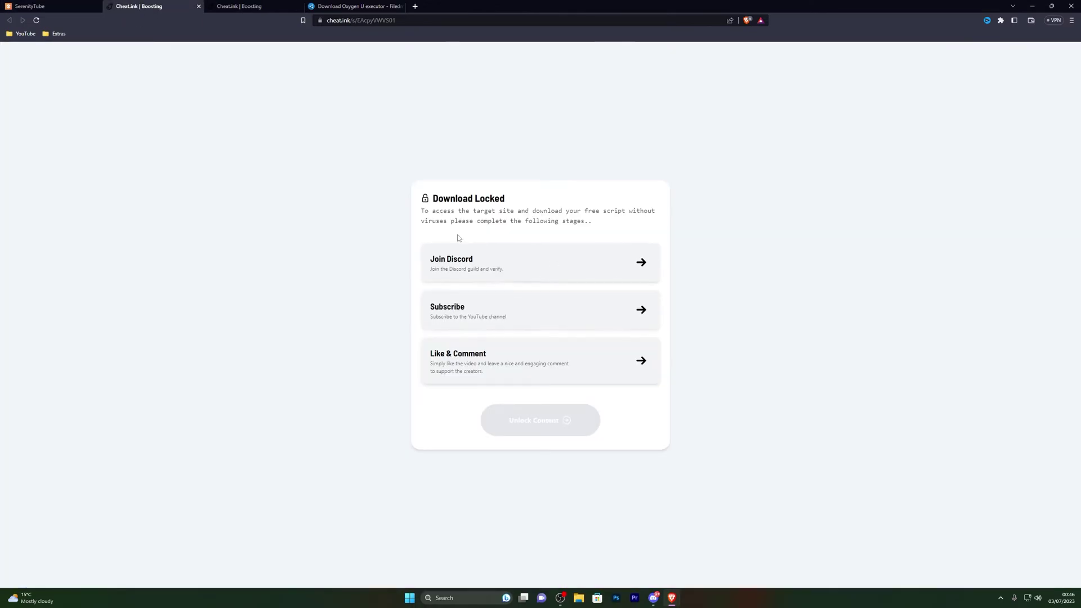
{"action": "left_click", "coordinate": [335, 8]}
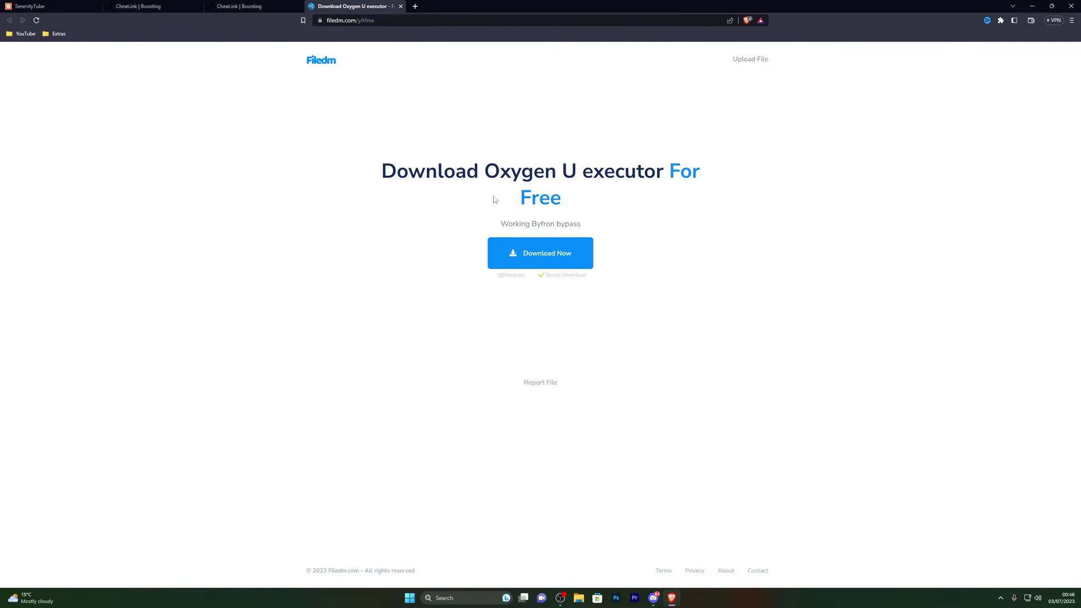
- Download Oxygen U executor_41375.exe and save it to the Desktop
{"action": "left_click", "coordinate": [517, 254]}
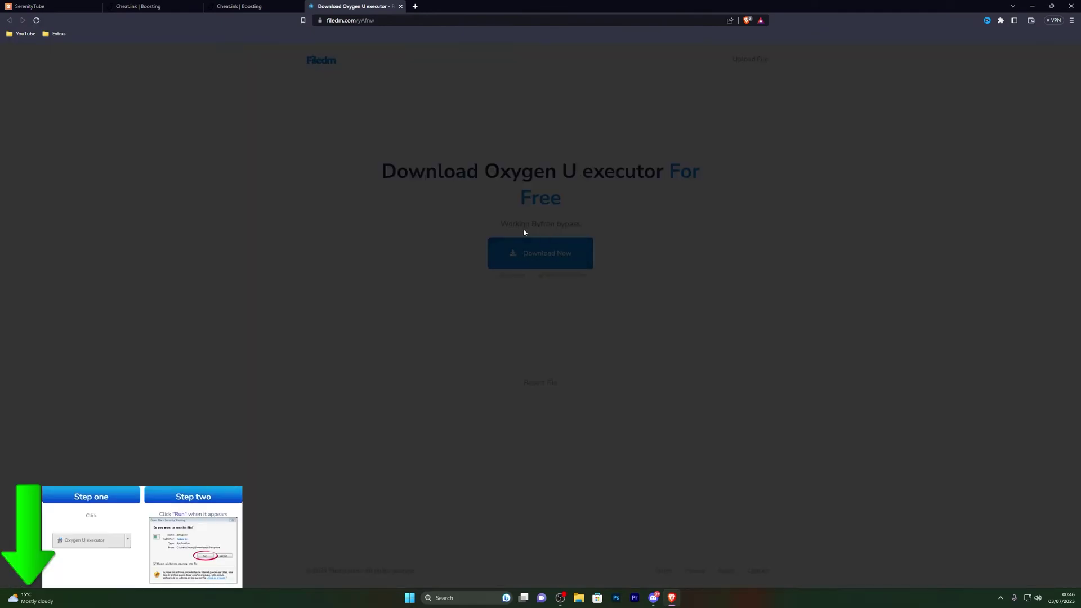
{"action": "scroll", "coordinate": [22, 84], "scroll_direction": "up", "scroll_amount": 2}
{"action": "left_click", "coordinate": [31, 84]}
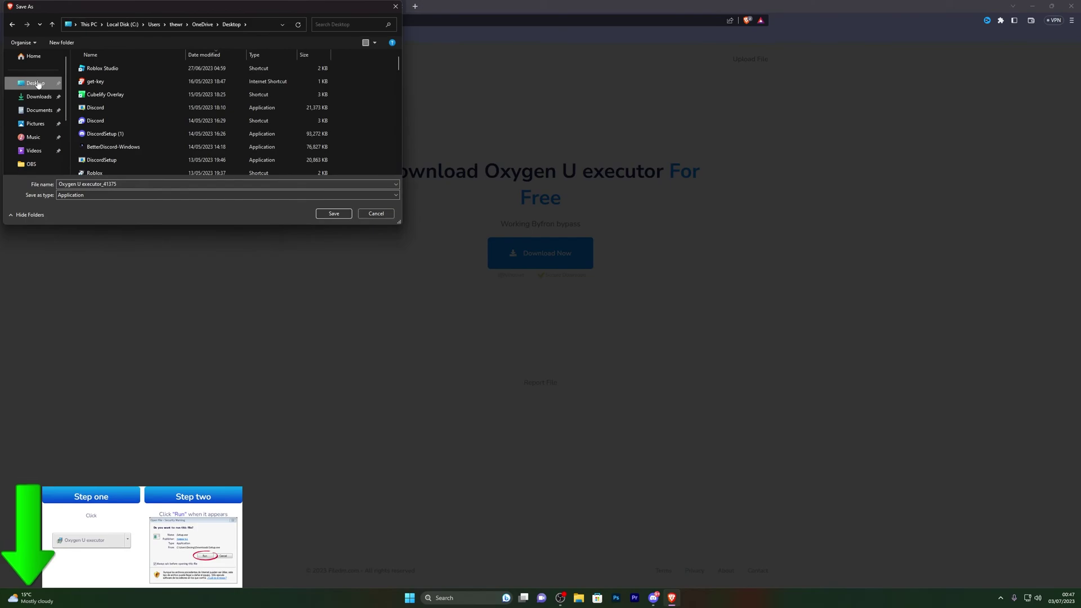
{"action": "left_click", "coordinate": [335, 214]}
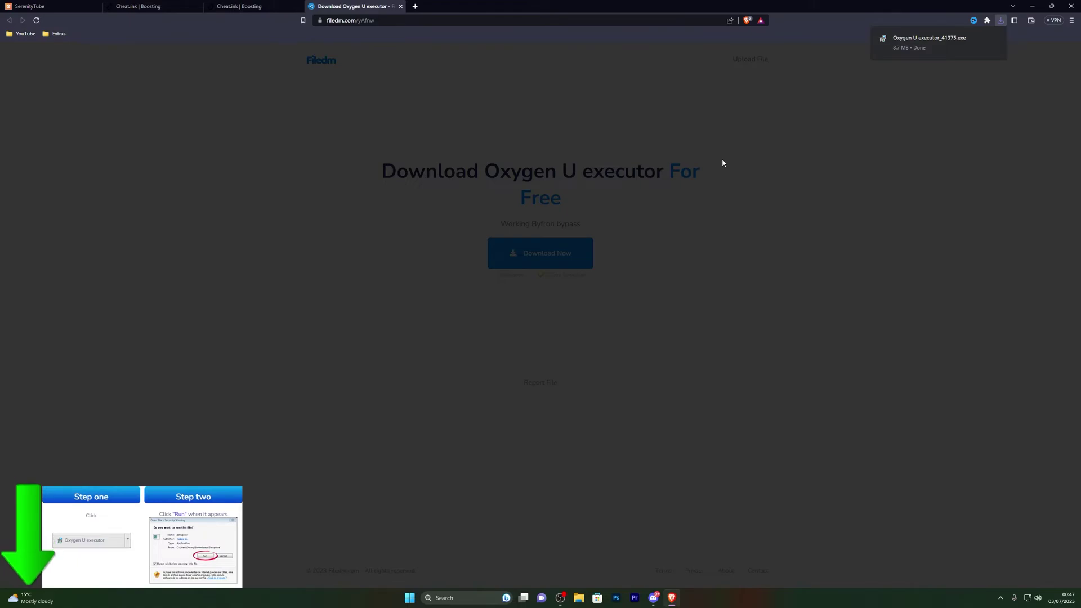
- Confirm the finished download in Brave's Downloads list, then minimise the browser
{"action": "key", "text": "ctrl+j"}
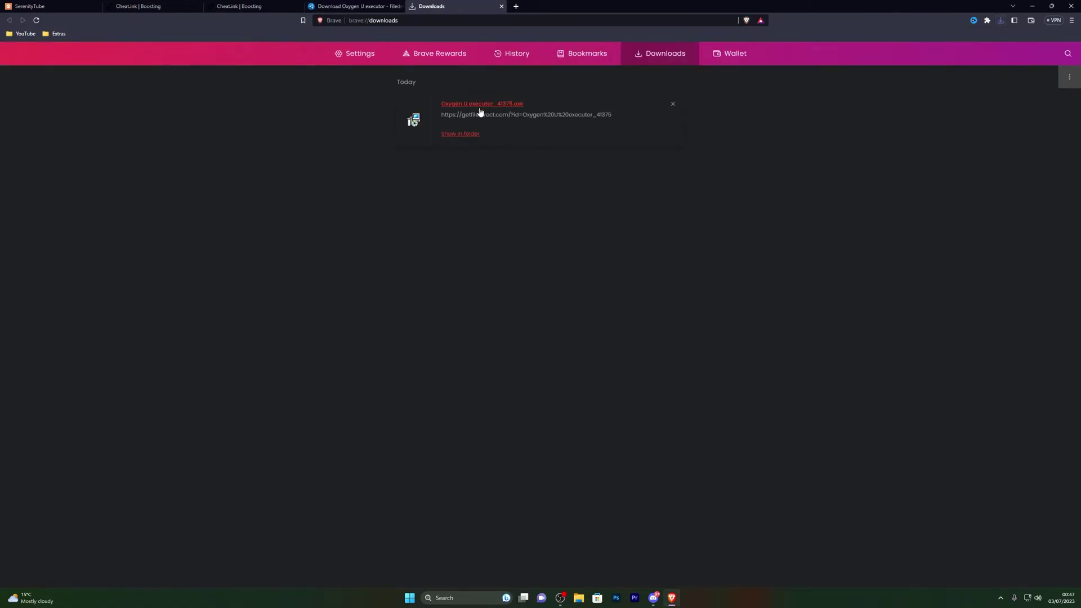
{"action": "left_click", "coordinate": [1070, 21]}
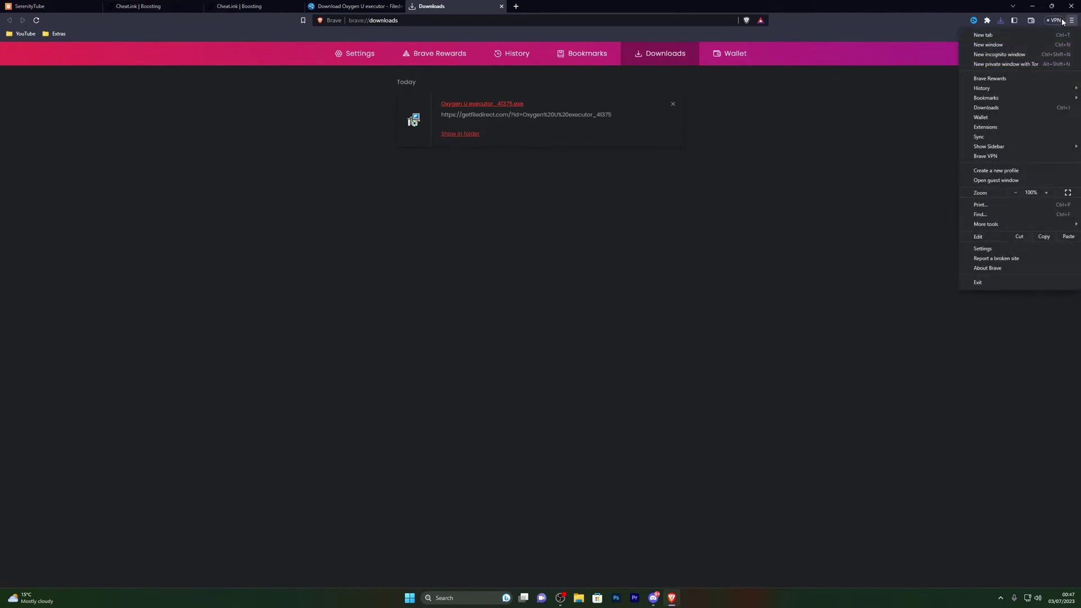
{"action": "left_click", "coordinate": [992, 110]}
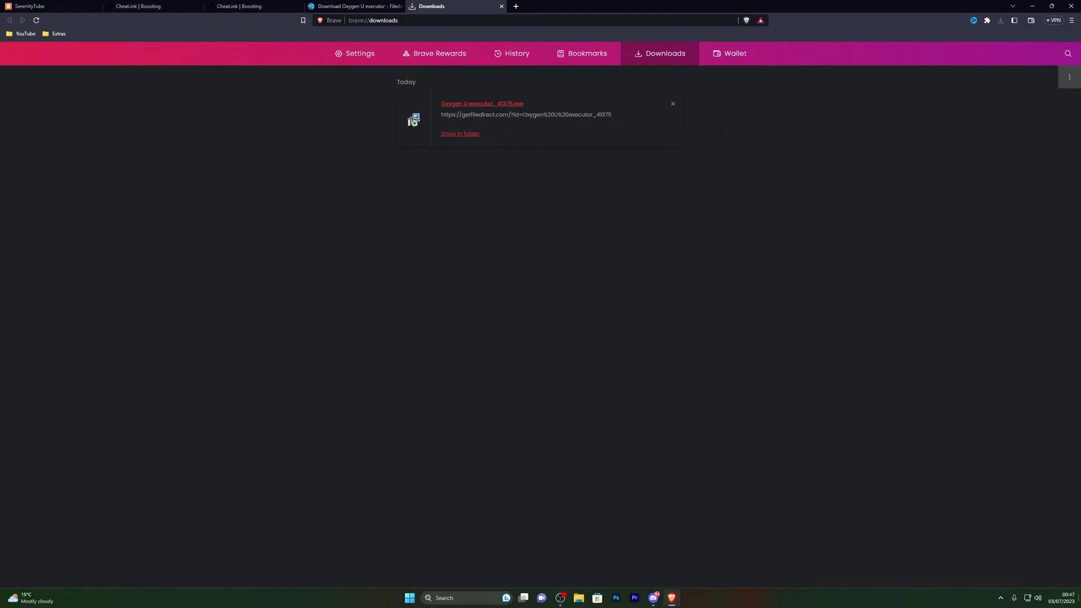
{"action": "left_click", "coordinate": [1033, 6]}
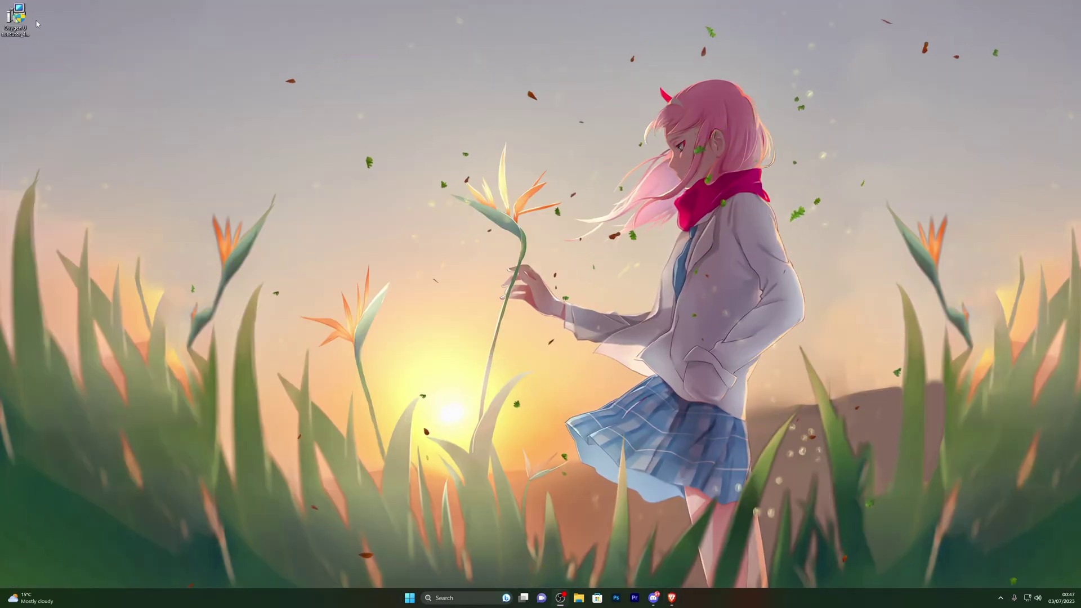
- Run Oxygen U executor_41375.exe and decline the FreeVPN, PDF Suite 2021 and SpyHunter offers
{"action": "double_click", "coordinate": [17, 19]}
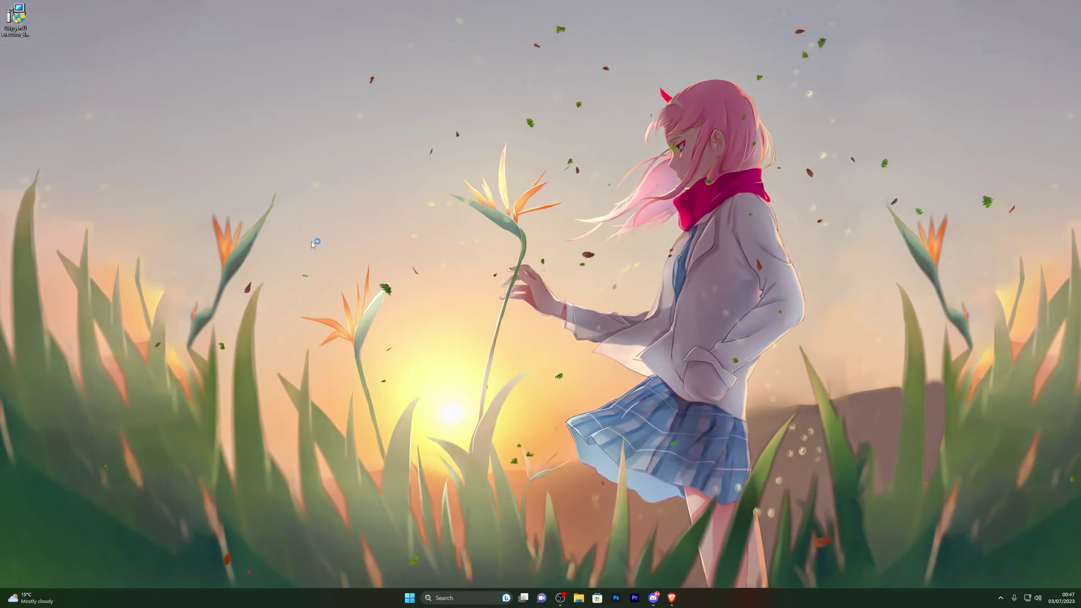
{"action": "left_click", "coordinate": [651, 382]}
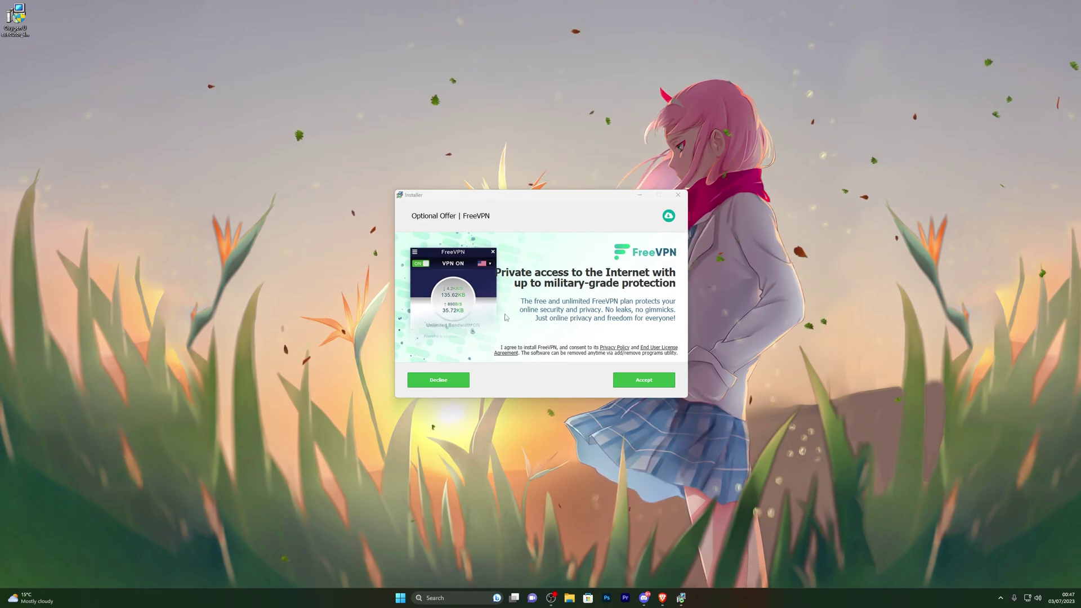
{"action": "left_click", "coordinate": [438, 380]}
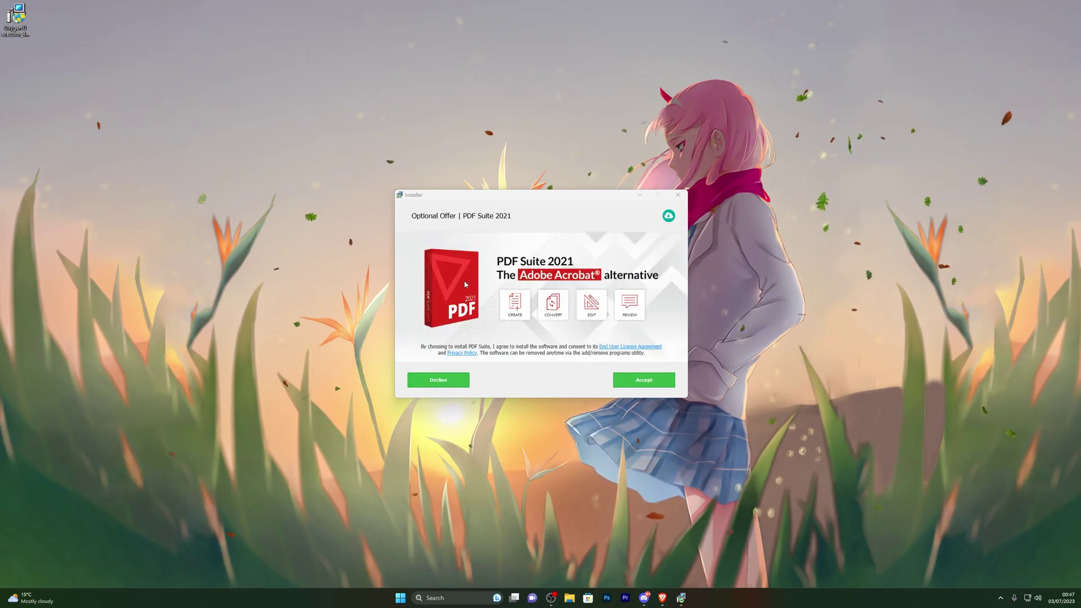
{"action": "left_click", "coordinate": [457, 386]}
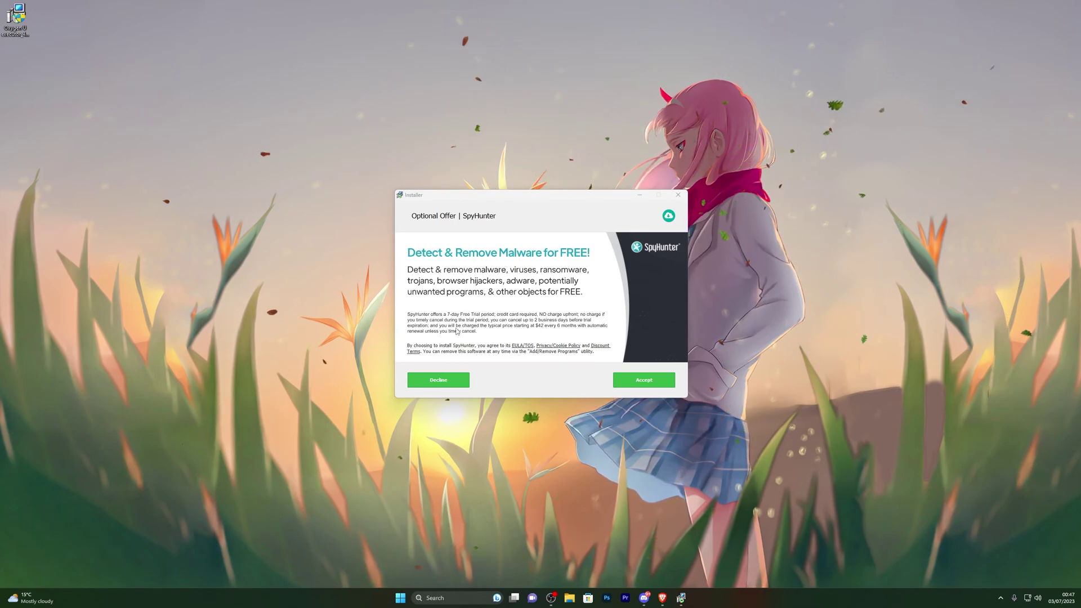
{"action": "left_click", "coordinate": [439, 381]}
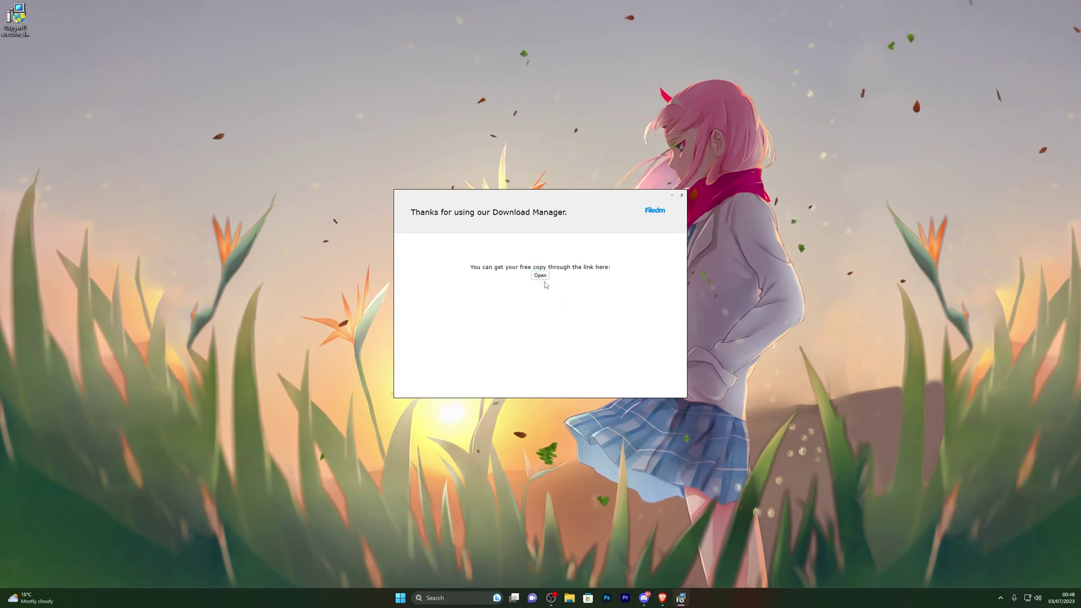
- Open the link file, move the Filedm dialog aside, and select the directfiled1 getfile URL line
{"action": "left_click", "coordinate": [540, 276]}
{"action": "left_click_drag", "start_coordinate": [507, 153], "coordinate": [348, 155]}
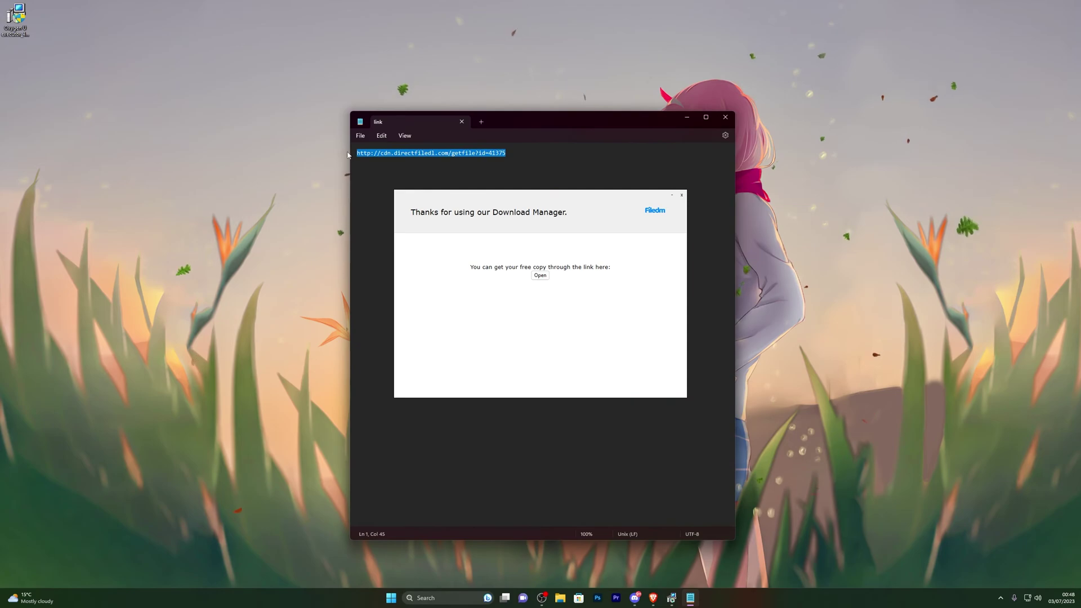
{"action": "left_click", "coordinate": [505, 203]}
{"action": "left_click_drag", "start_coordinate": [508, 166], "coordinate": [365, 156]}
{"action": "left_click_drag", "start_coordinate": [545, 189], "coordinate": [811, 223]}
{"action": "left_click", "coordinate": [463, 163]}
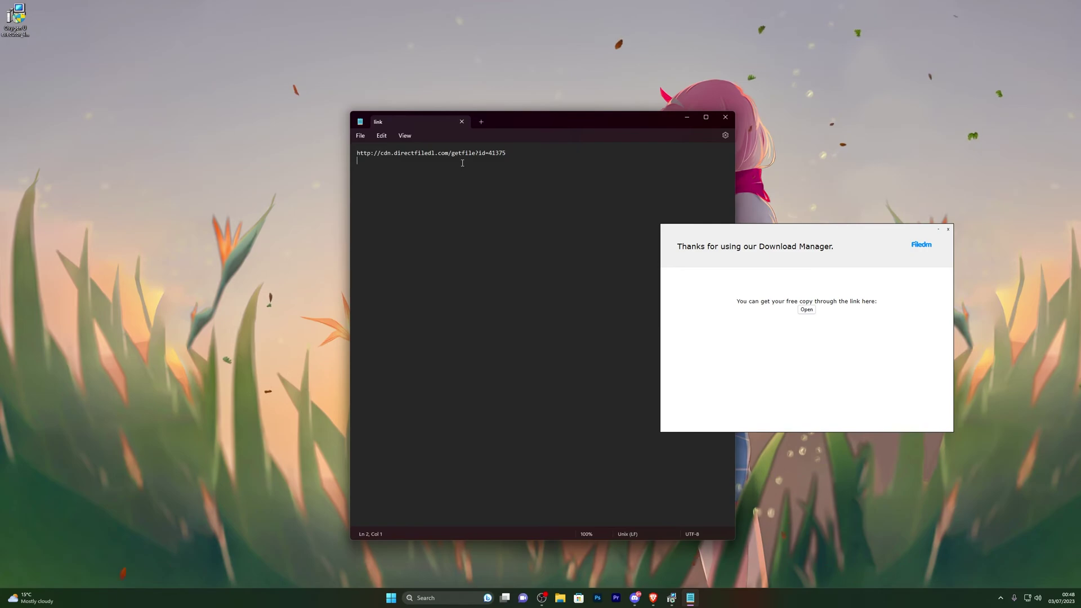
{"action": "left_click_drag", "start_coordinate": [507, 153], "coordinate": [357, 153]}
- Load the copied directfiled1 URL in a new Brave tab and cancel the duplicate Save As
{"action": "key", "text": "ctrl+c"}
{"action": "left_click", "coordinate": [653, 598]}
{"action": "key", "text": "ctrl+t"}
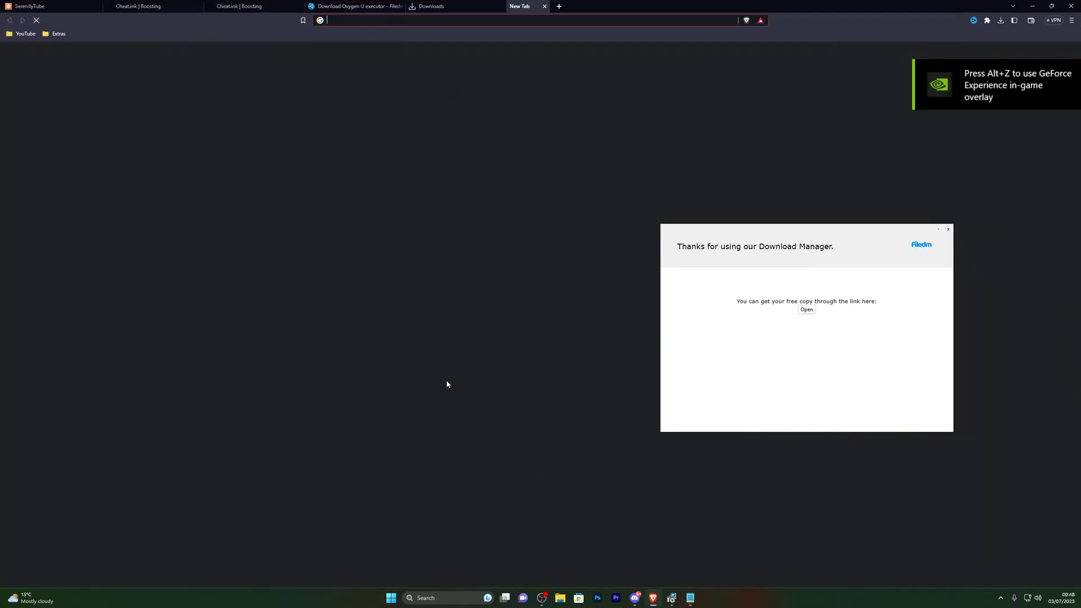
{"action": "key", "text": "ctrl+v"}
{"action": "key", "text": "Return"}
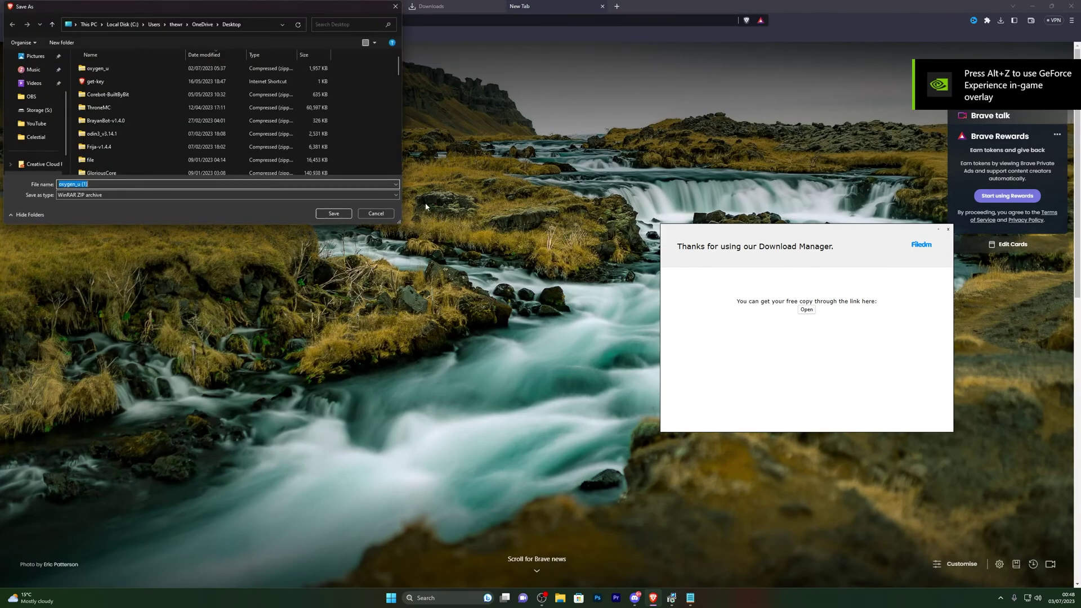
{"action": "scroll", "coordinate": [37, 92], "scroll_direction": "up", "scroll_amount": 2}
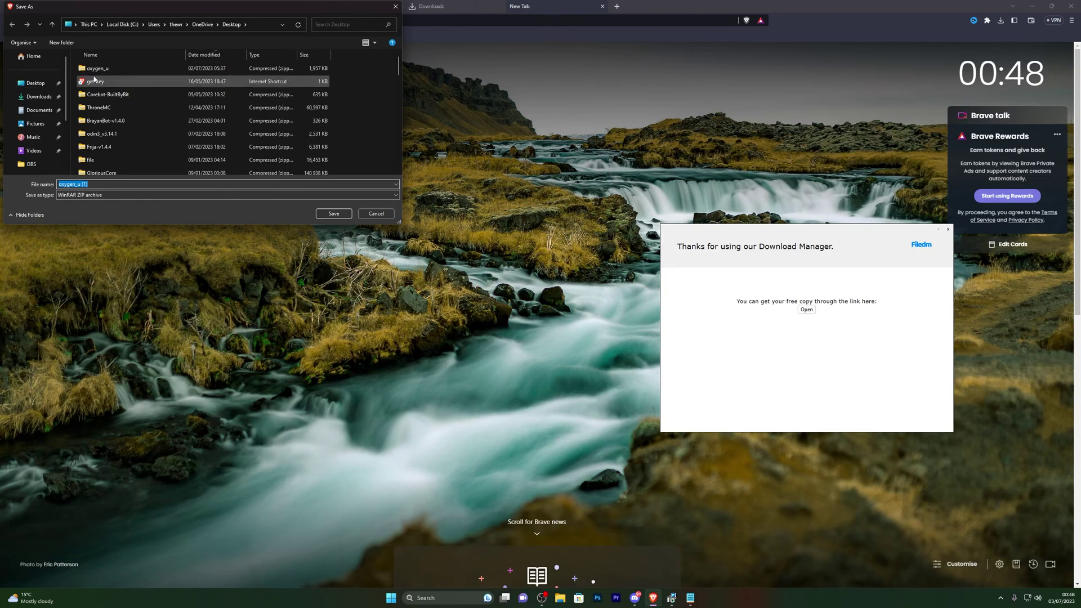
{"action": "left_click", "coordinate": [370, 215]}
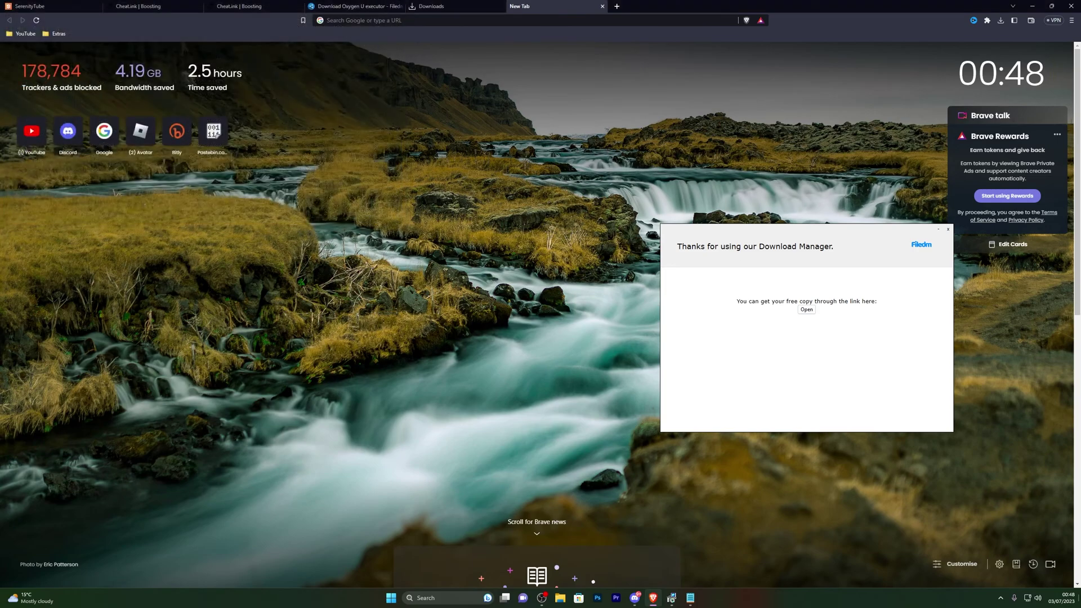
- Verify Oxygen U executor_41375.exe on Brave's Downloads page, then return to the desktop
{"action": "key", "text": "super+d"}
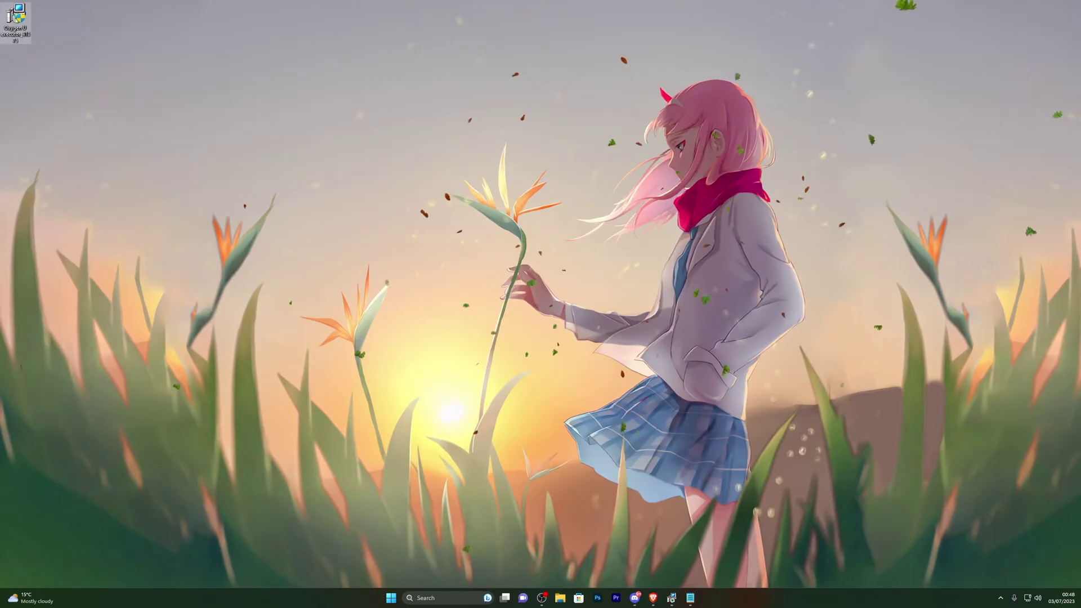
{"action": "left_click", "coordinate": [14, 21]}
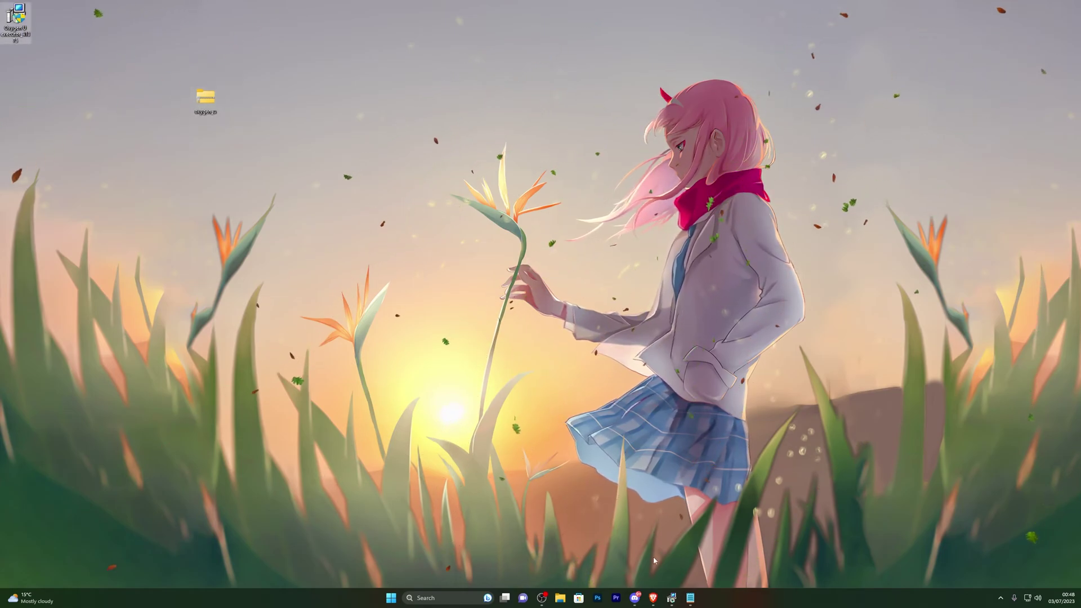
{"action": "left_click", "coordinate": [653, 597]}
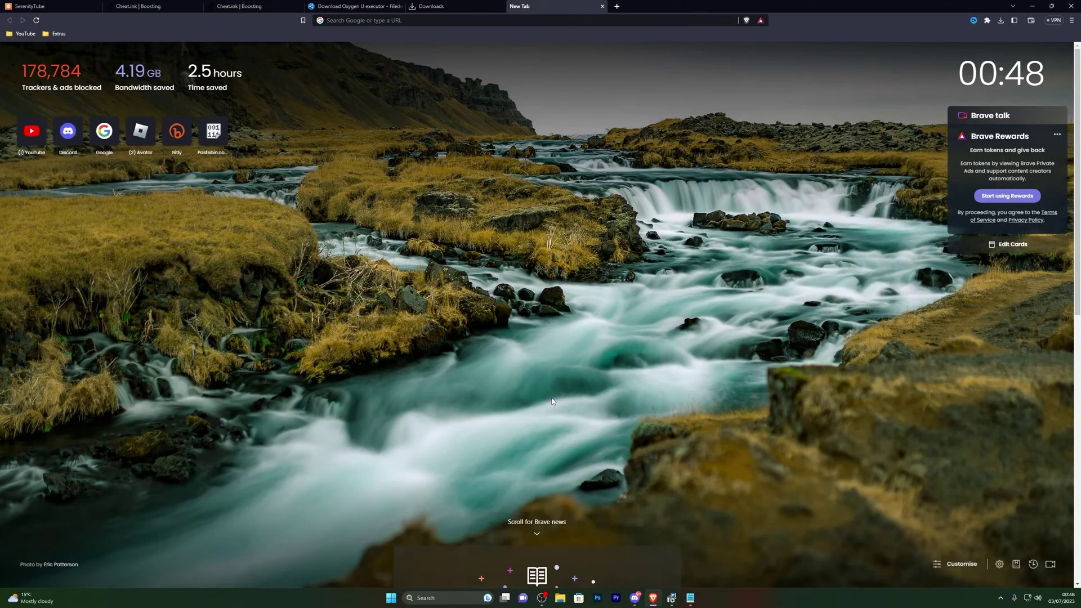
{"action": "key", "text": "ctrl+j"}
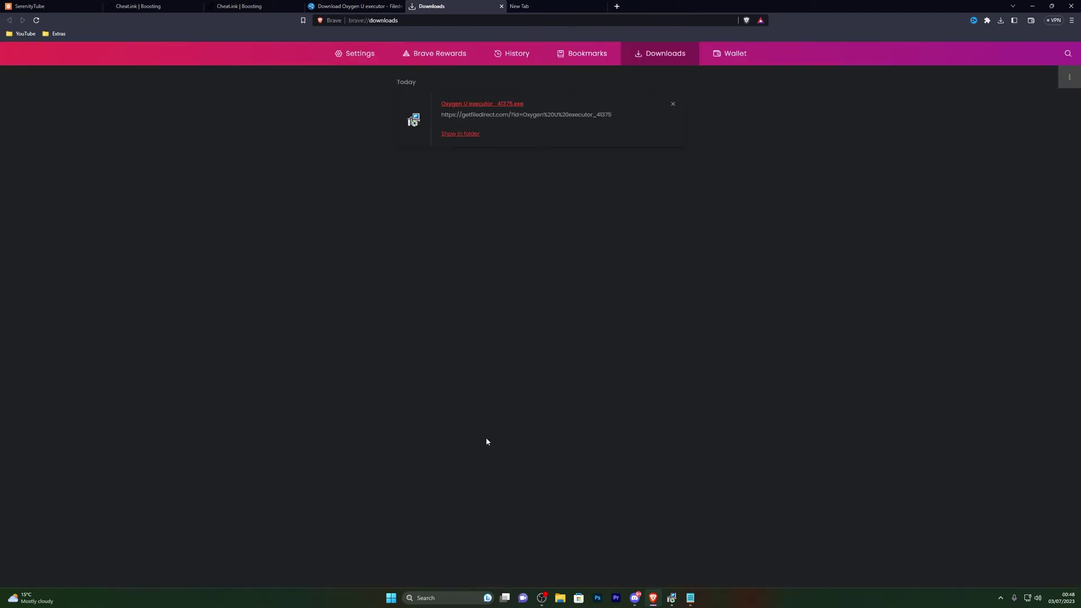
{"action": "key", "text": "super+d"}
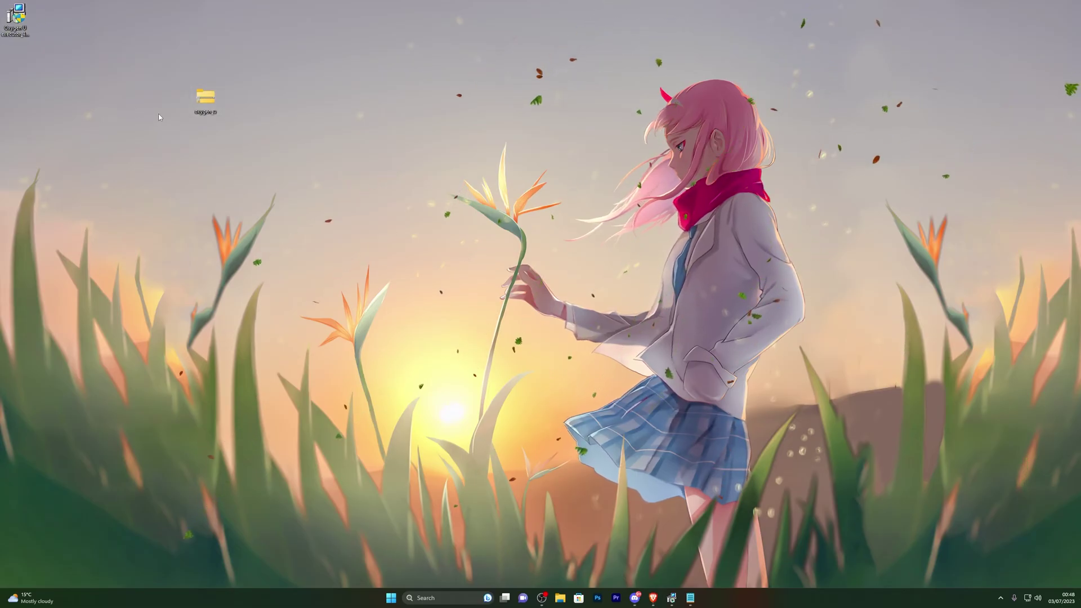
- Close the running installer and Notepad, then delete the Oxygen U installer exe from the desktop
{"action": "right_click", "coordinate": [16, 17]}
{"action": "left_click", "coordinate": [90, 24]}
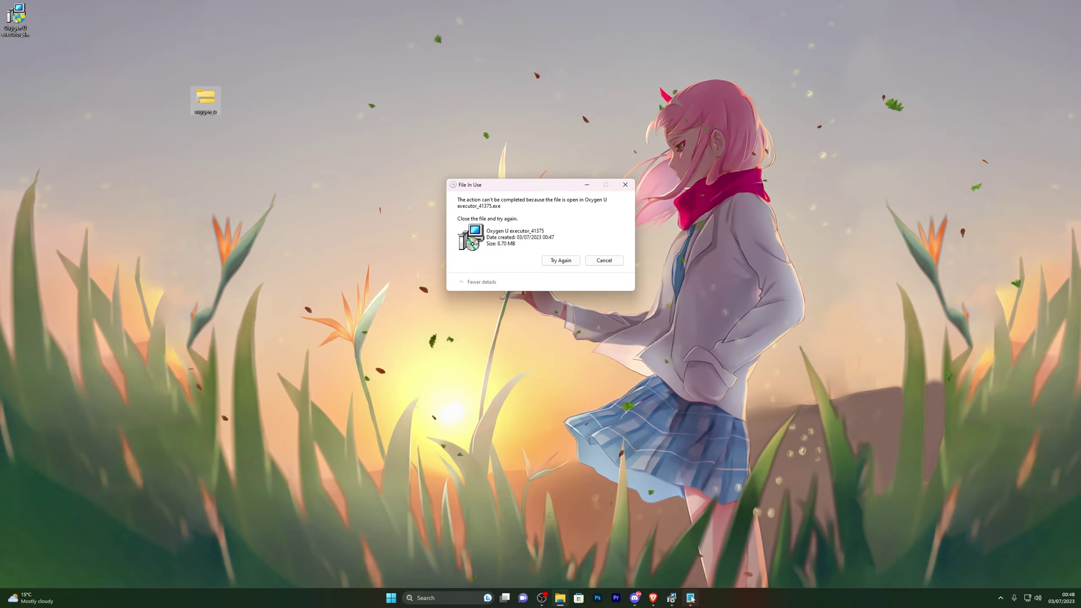
{"action": "right_click", "coordinate": [672, 597]}
{"action": "left_click", "coordinate": [646, 574]}
{"action": "right_click", "coordinate": [691, 597]}
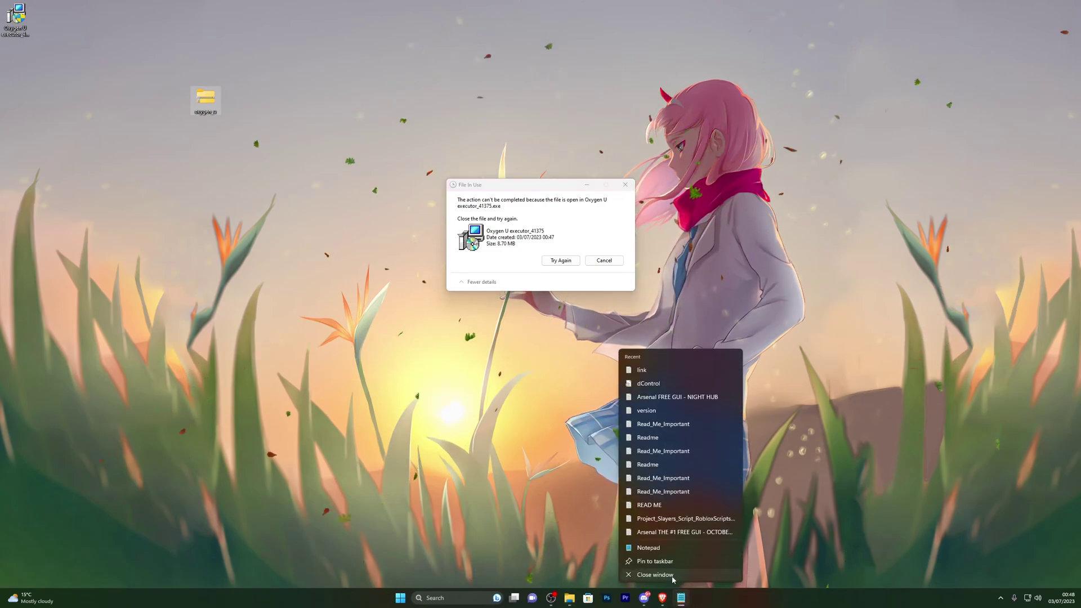
{"action": "left_click", "coordinate": [652, 560]}
{"action": "left_click", "coordinate": [567, 261]}
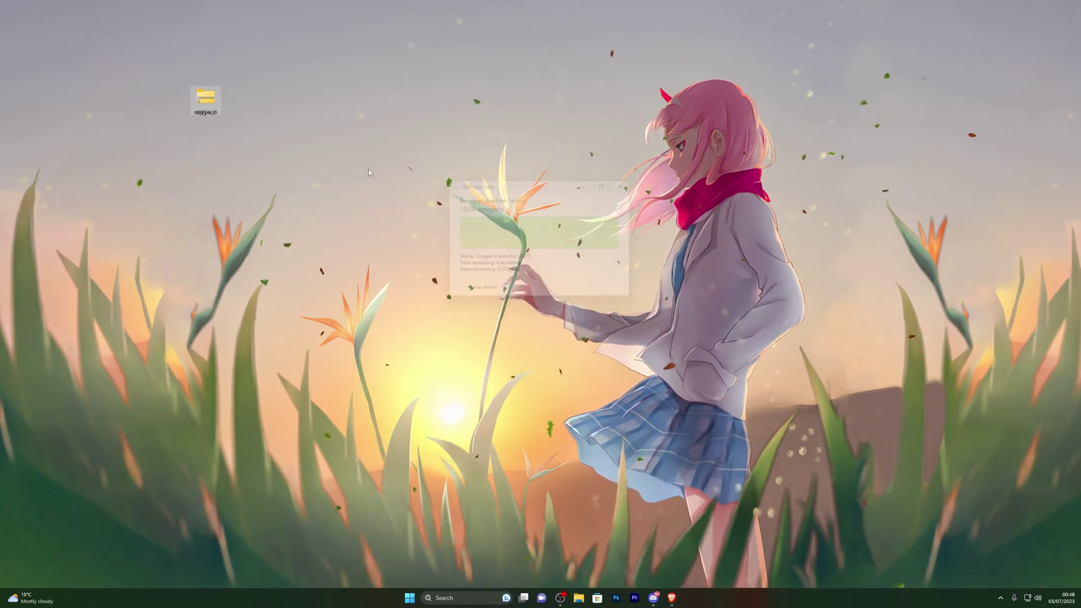
- Extract the oxygen_u archive into an oxygen_u desktop folder and remove the leftover zip
{"action": "left_click_drag", "start_coordinate": [209, 104], "coordinate": [22, 22]}
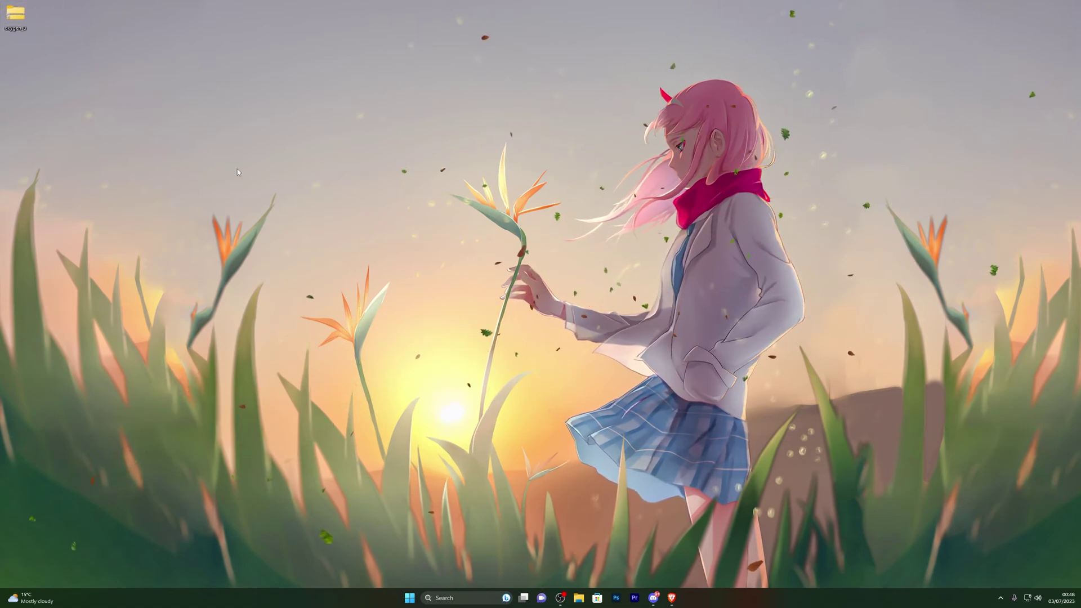
{"action": "right_click", "coordinate": [20, 22]}
{"action": "left_click", "coordinate": [70, 74]}
{"action": "key", "text": "Return"}
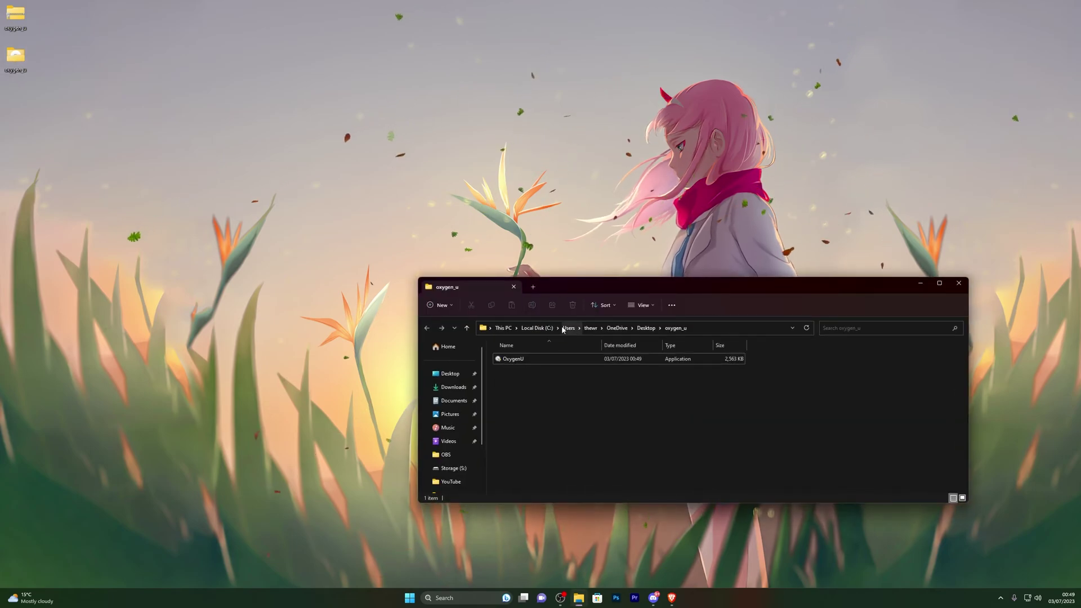
{"action": "left_click", "coordinate": [960, 283]}
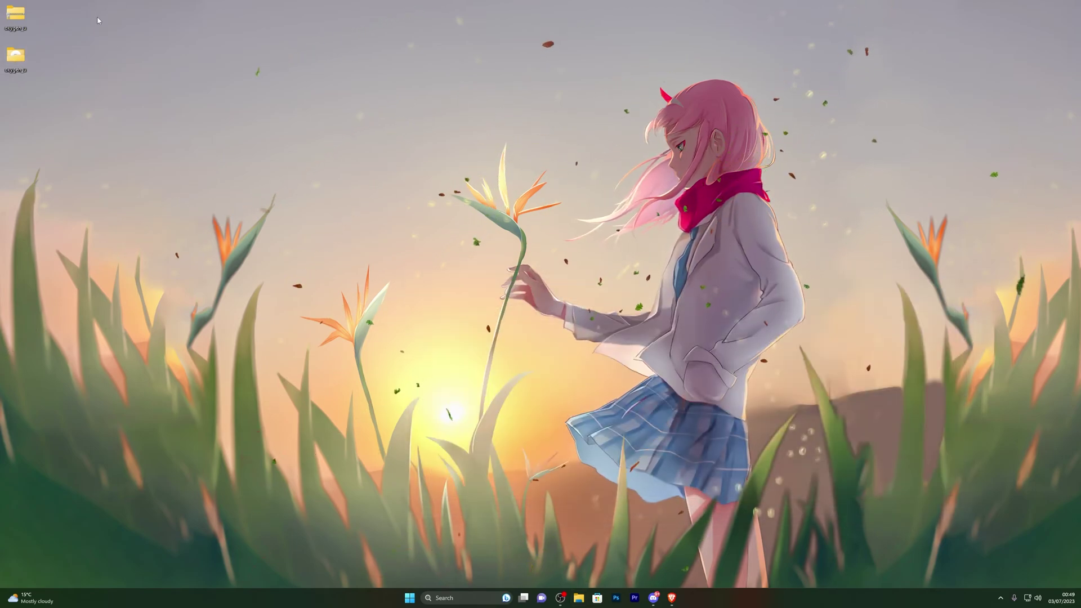
{"action": "right_click", "coordinate": [17, 16]}
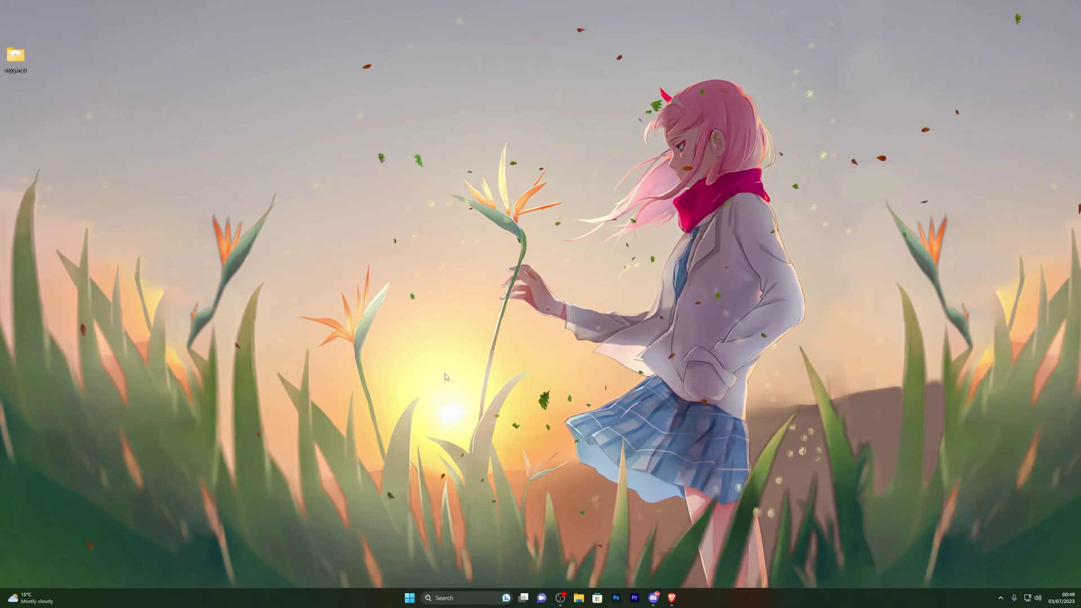
- Reopen Windows Security via 'viru' search and add a Folder exclusion from Exclusions
{"action": "key", "text": "super"}
{"action": "type", "text": "viru"}
{"action": "key", "text": "Return"}
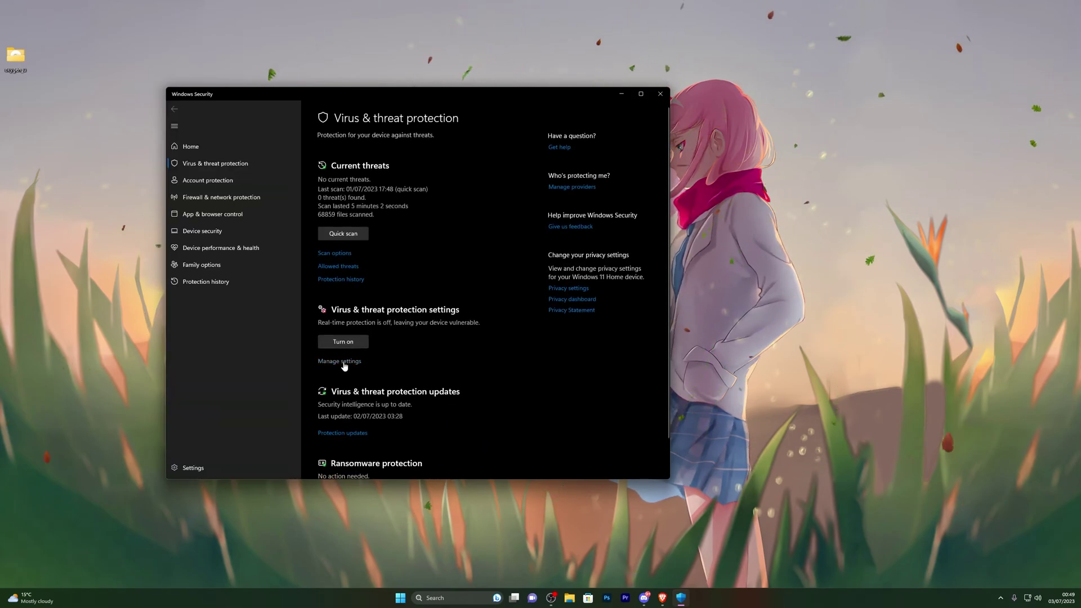
{"action": "left_click", "coordinate": [338, 361]}
{"action": "scroll", "coordinate": [373, 327], "scroll_direction": "down", "scroll_amount": 4}
{"action": "scroll", "coordinate": [376, 331], "scroll_direction": "down", "scroll_amount": 3}
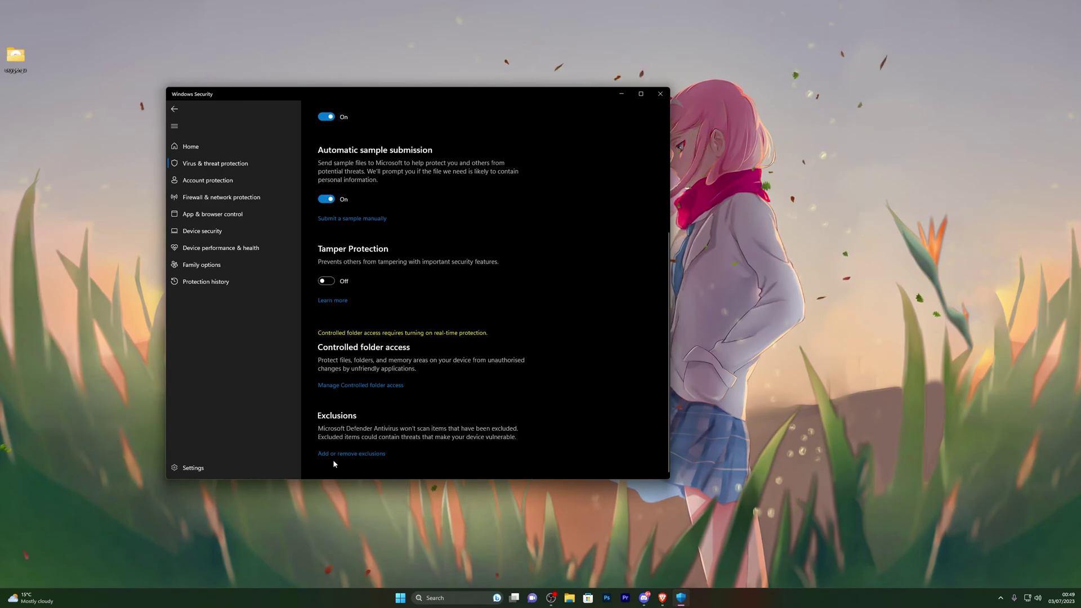
{"action": "left_click", "coordinate": [354, 455]}
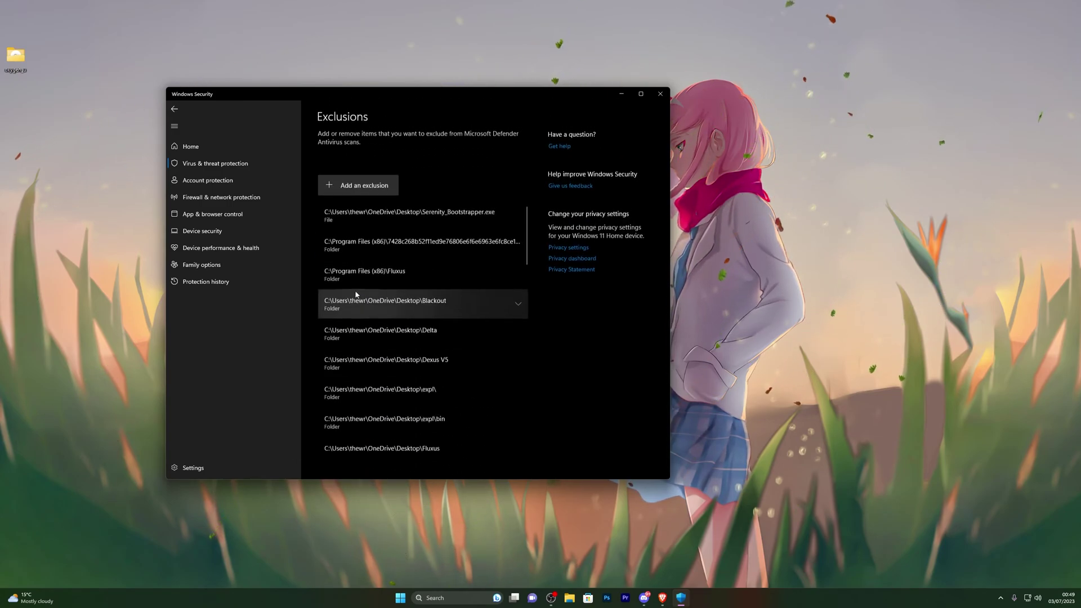
{"action": "left_click", "coordinate": [355, 188]}
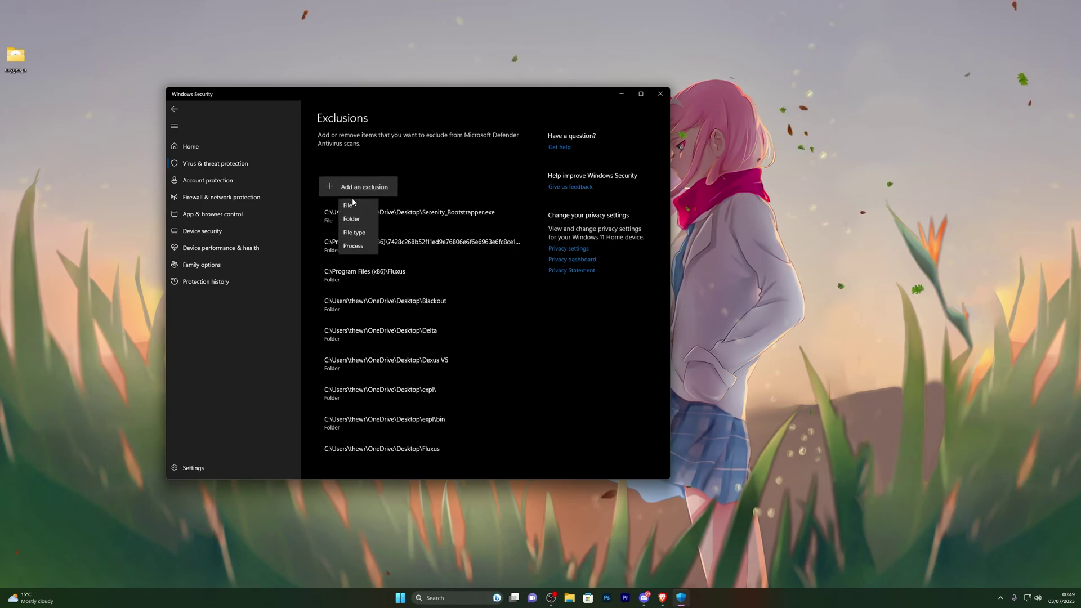
{"action": "left_click", "coordinate": [350, 229]}
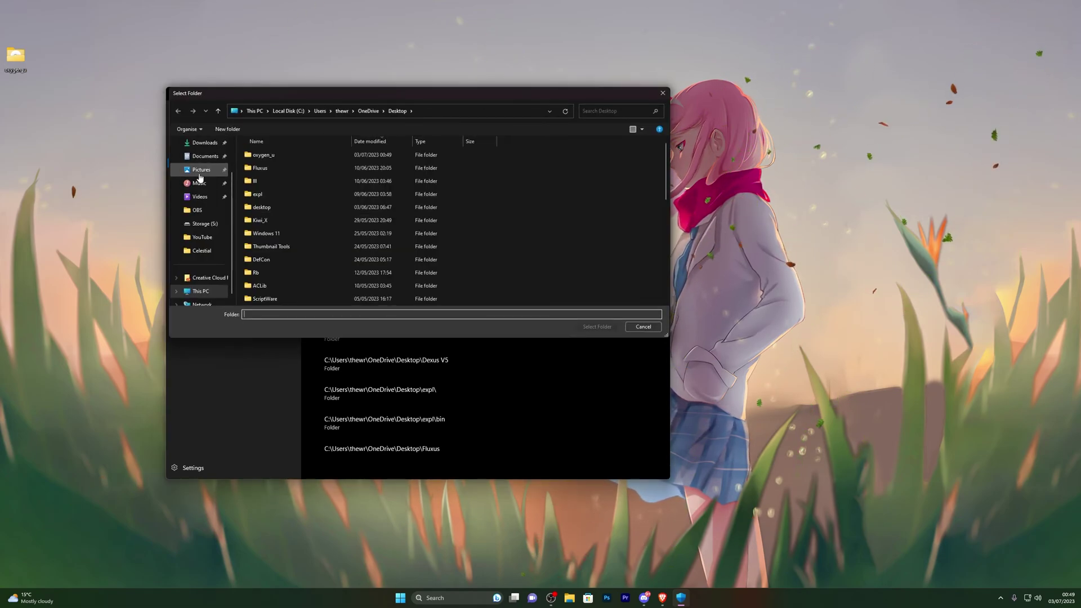
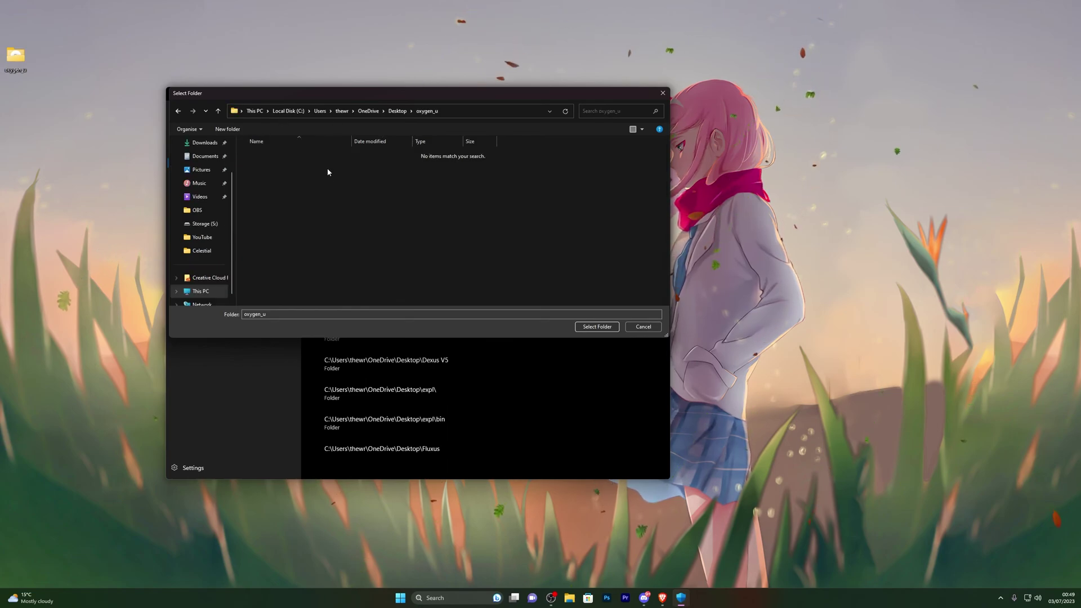
- Back out of the folder picker to Virus & threat settings and exit Windows Security
{"action": "left_click", "coordinate": [178, 111]}
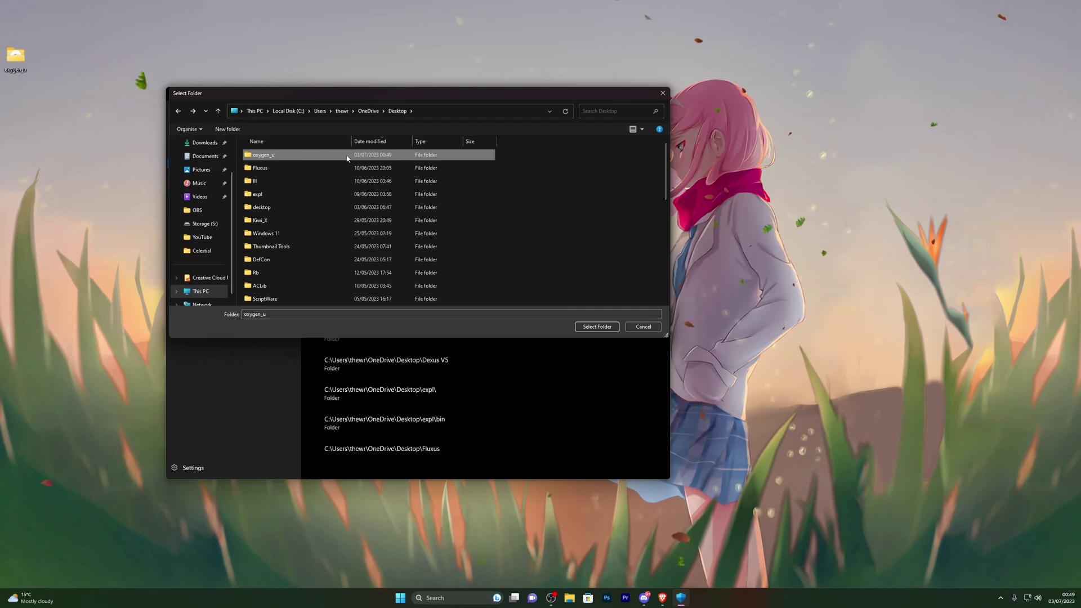
{"action": "left_click", "coordinate": [592, 327]}
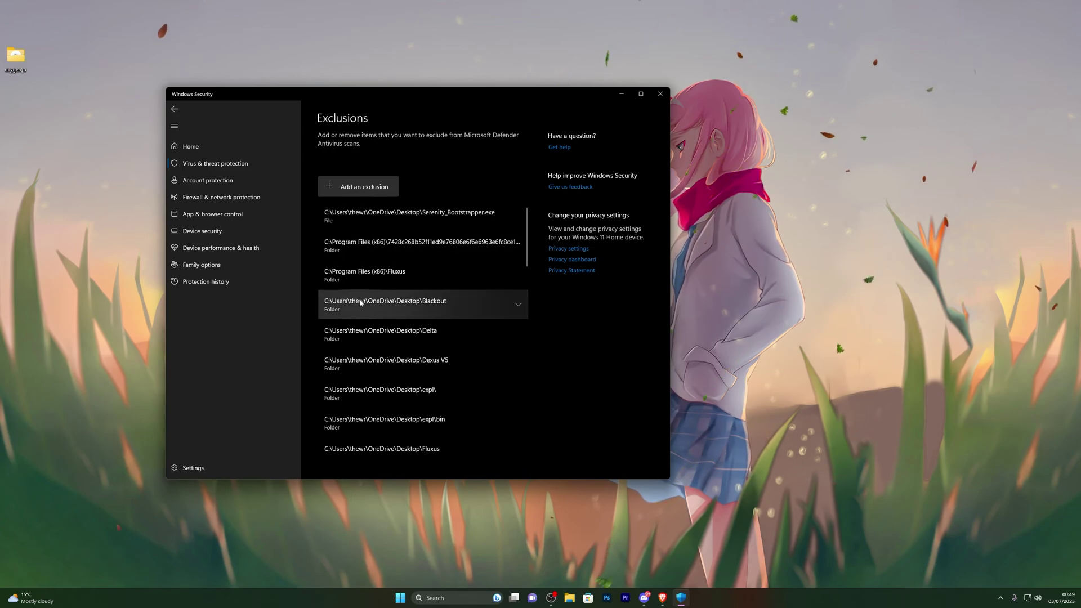
{"action": "left_click", "coordinate": [174, 109]}
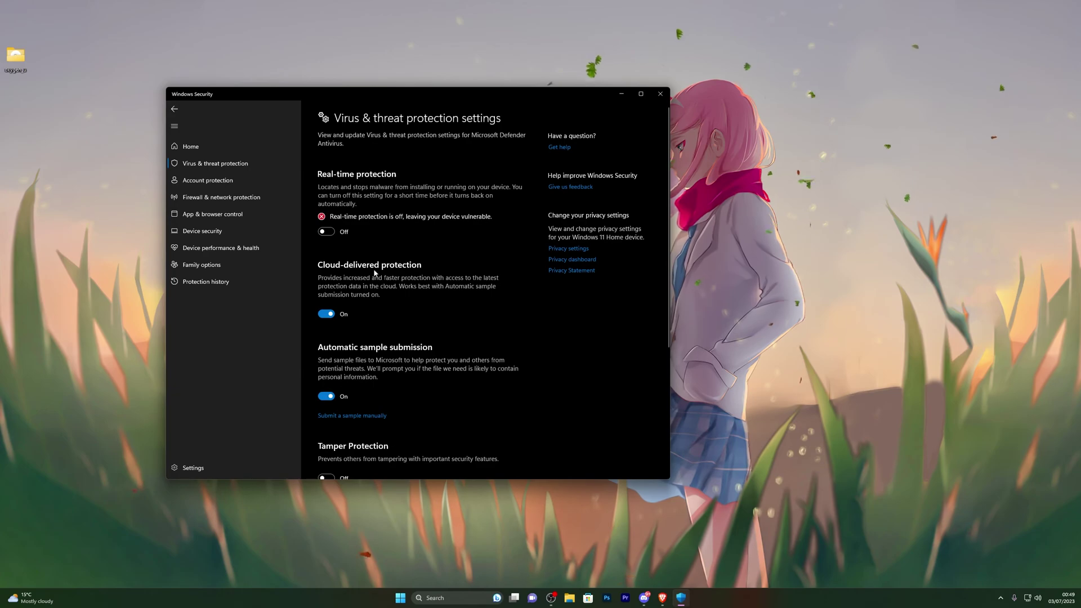
{"action": "left_click", "coordinate": [656, 99]}
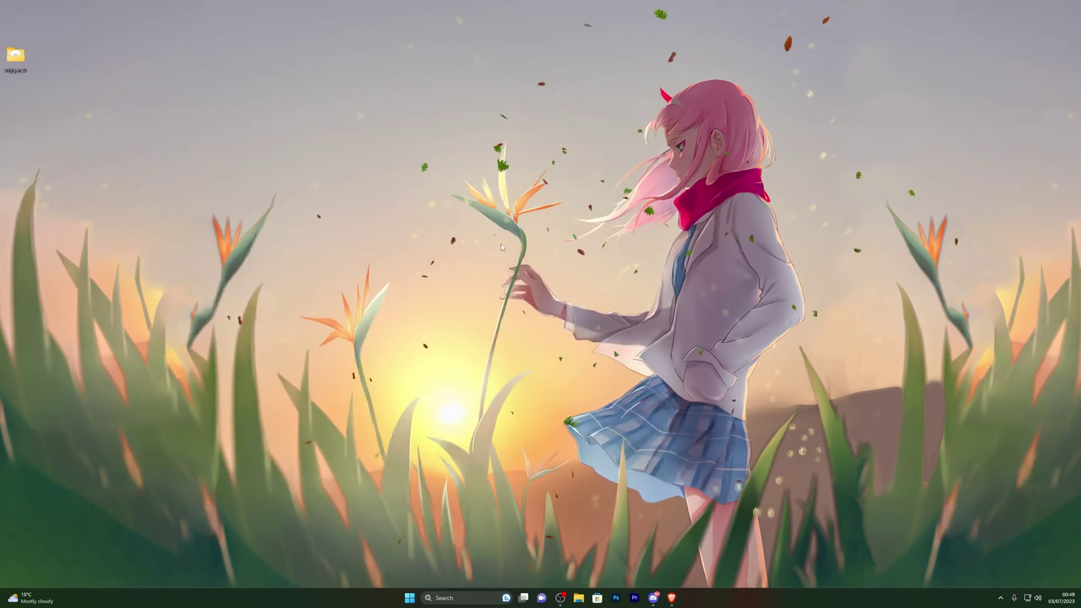
- Launch OxygenU from the oxygen_u folder, choosing More info then Run anyway on SmartScreen
{"action": "left_click_drag", "start_coordinate": [23, 60], "coordinate": [22, 12]}
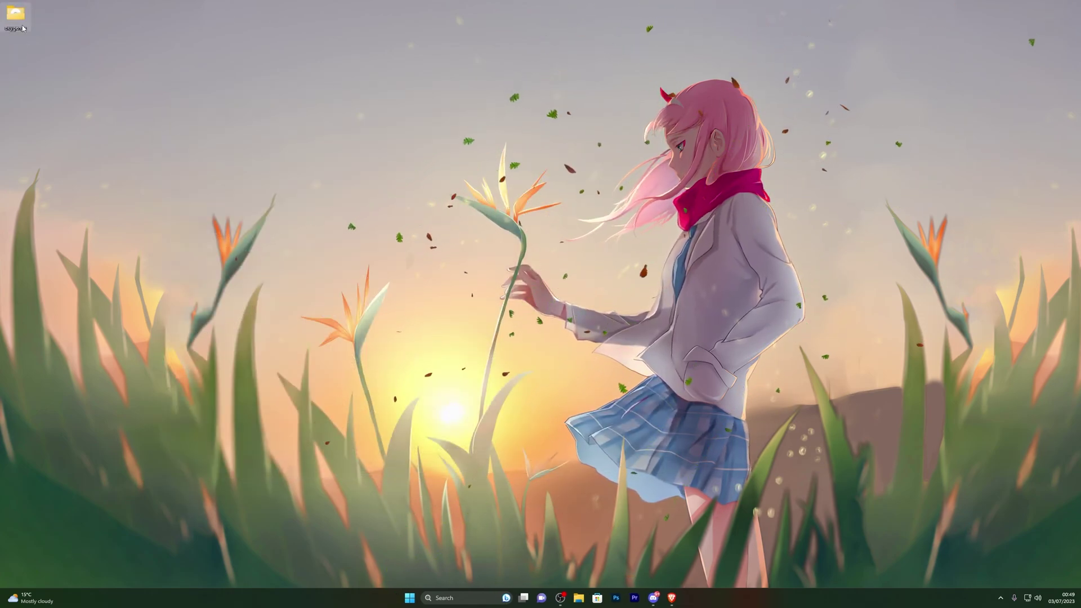
{"action": "double_click", "coordinate": [15, 14]}
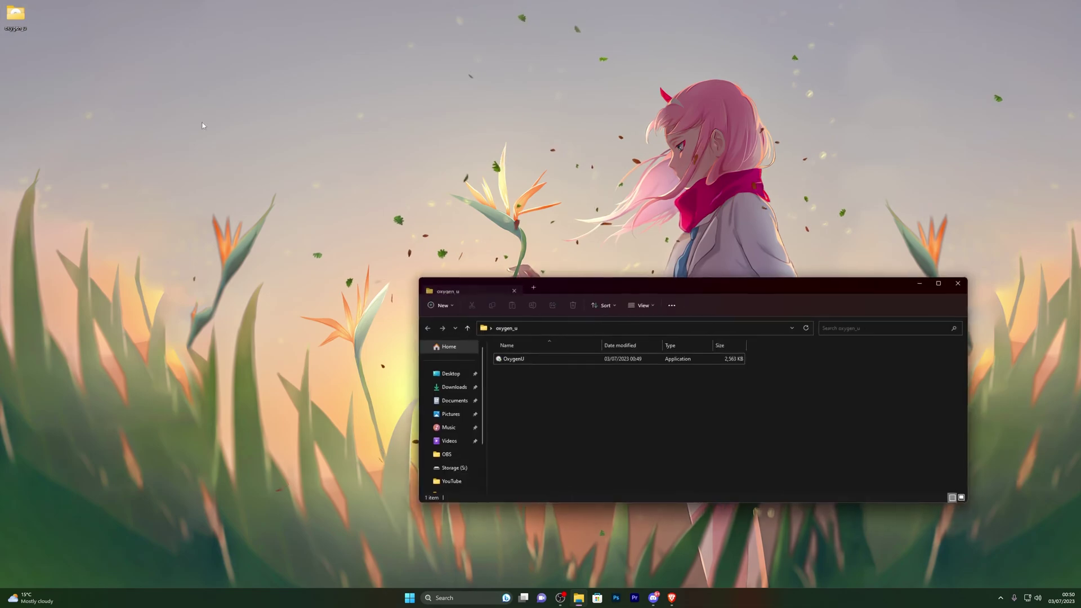
{"action": "double_click", "coordinate": [529, 362]}
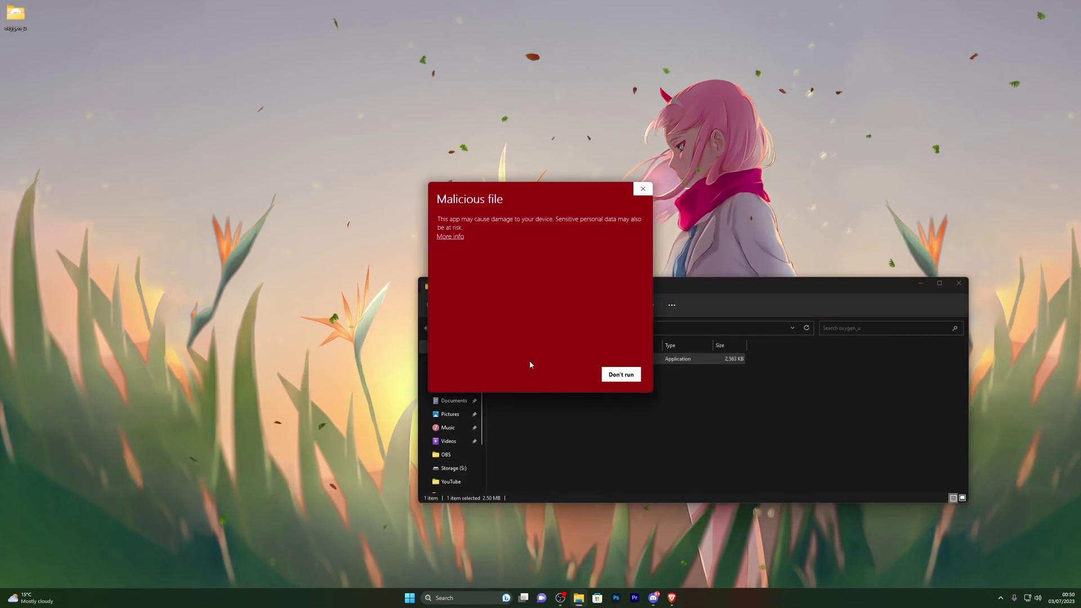
{"action": "left_click_drag", "start_coordinate": [562, 186], "coordinate": [746, 190]}
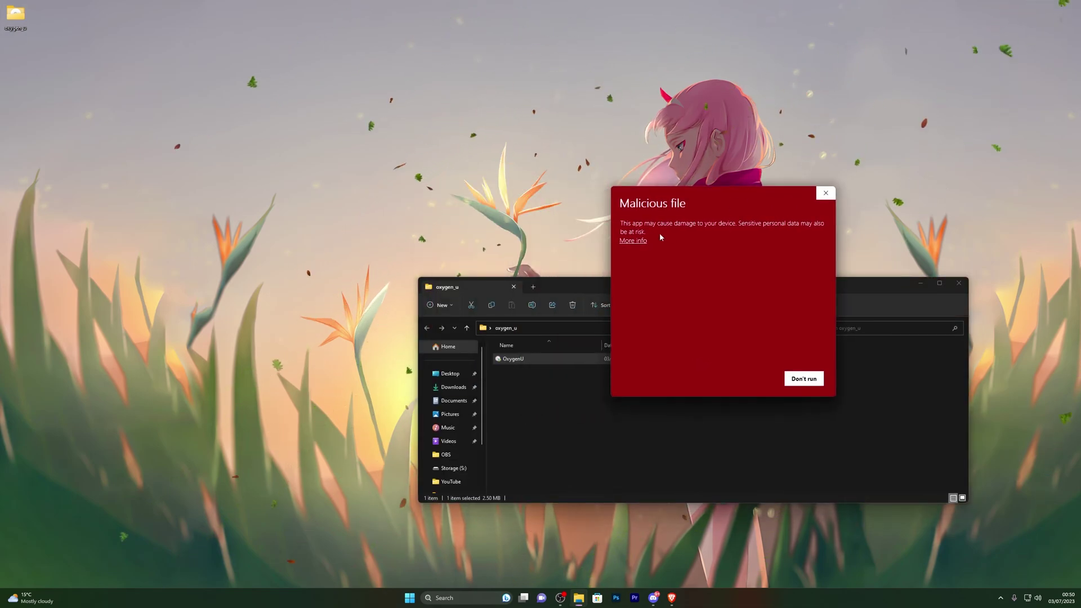
{"action": "left_click", "coordinate": [632, 241]}
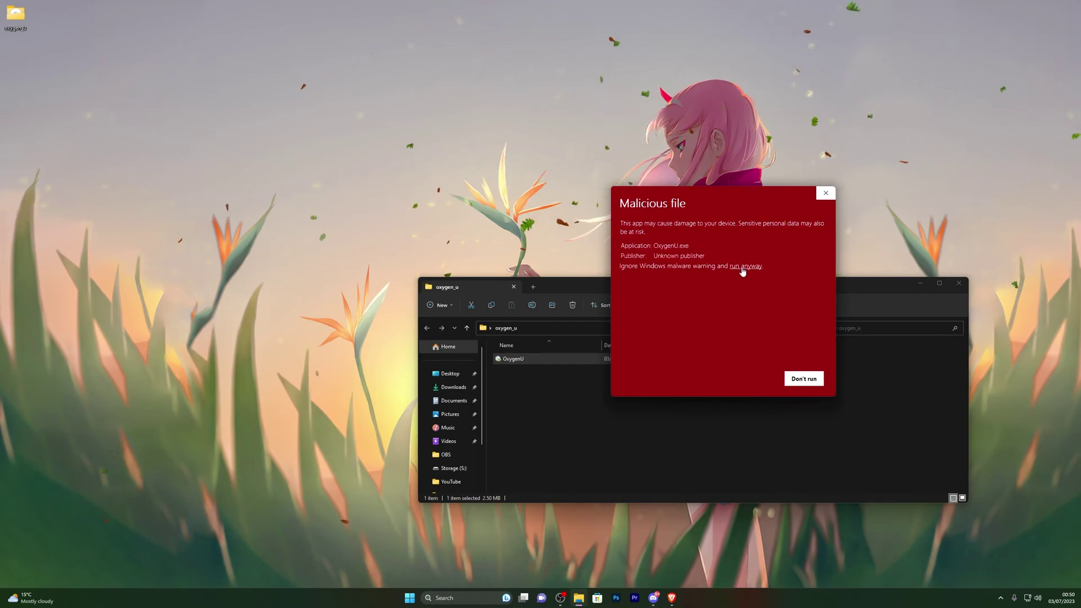
{"action": "left_click", "coordinate": [744, 266]}
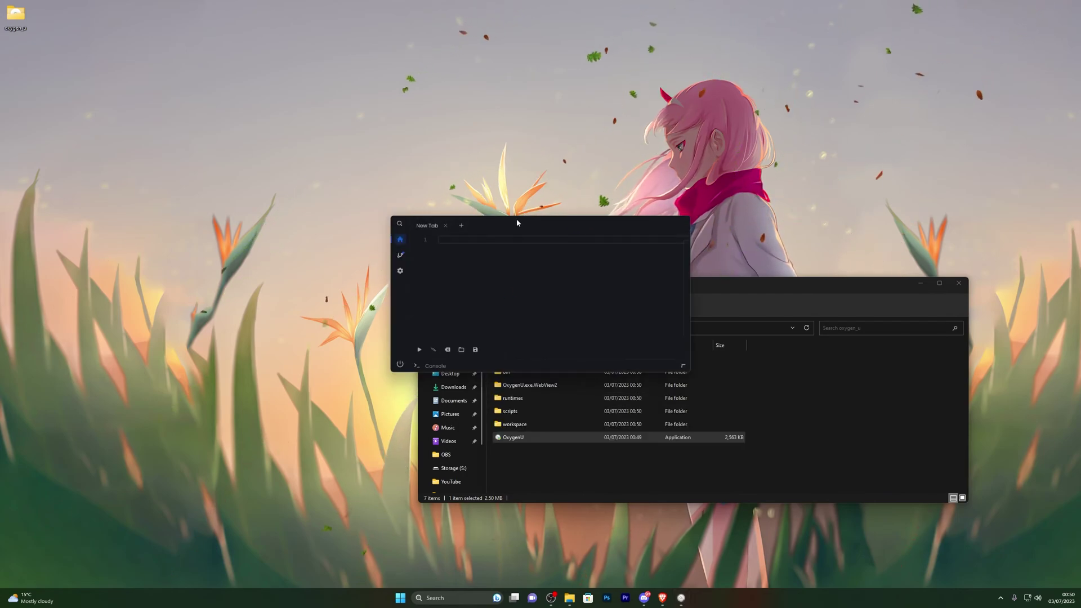
- Drag the OxygenU window toward the left and make it taller
{"action": "left_click_drag", "start_coordinate": [560, 220], "coordinate": [376, 184]}
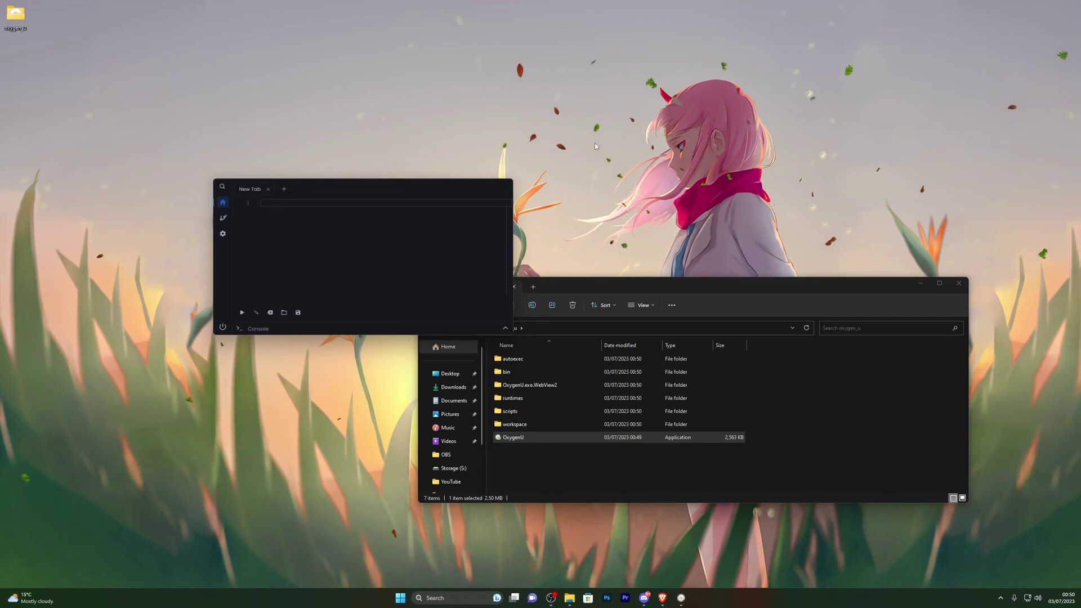
{"action": "mouse_move", "coordinate": [450, 179]}
{"action": "left_mouse_down"}
{"action": "mouse_move", "coordinate": [450, 128]}
{"action": "mouse_move", "coordinate": [441, 184]}
{"action": "left_mouse_up"}
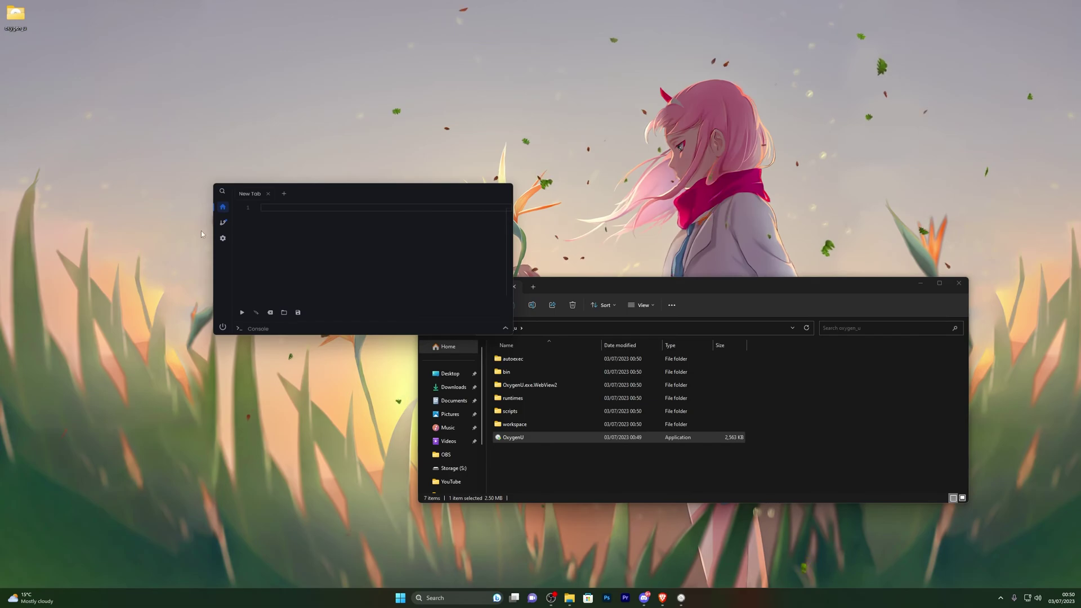
- Bring up Oxygen U's settings, rearrange File Explorer, and untick Top Most
{"action": "left_click", "coordinate": [223, 239]}
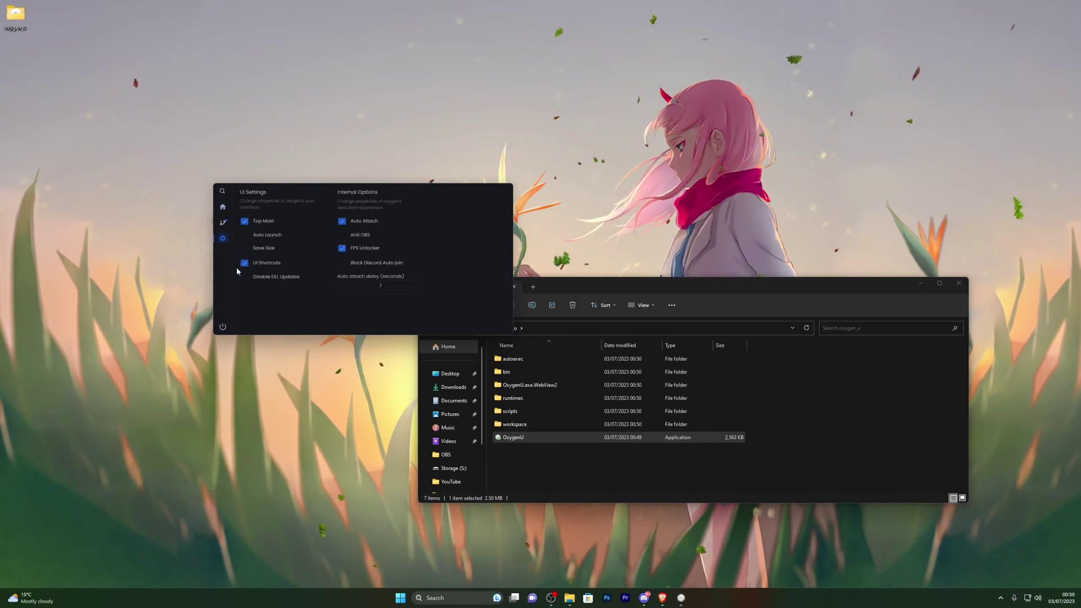
{"action": "left_click_drag", "start_coordinate": [554, 283], "coordinate": [378, 143]}
{"action": "left_click", "coordinate": [622, 286]}
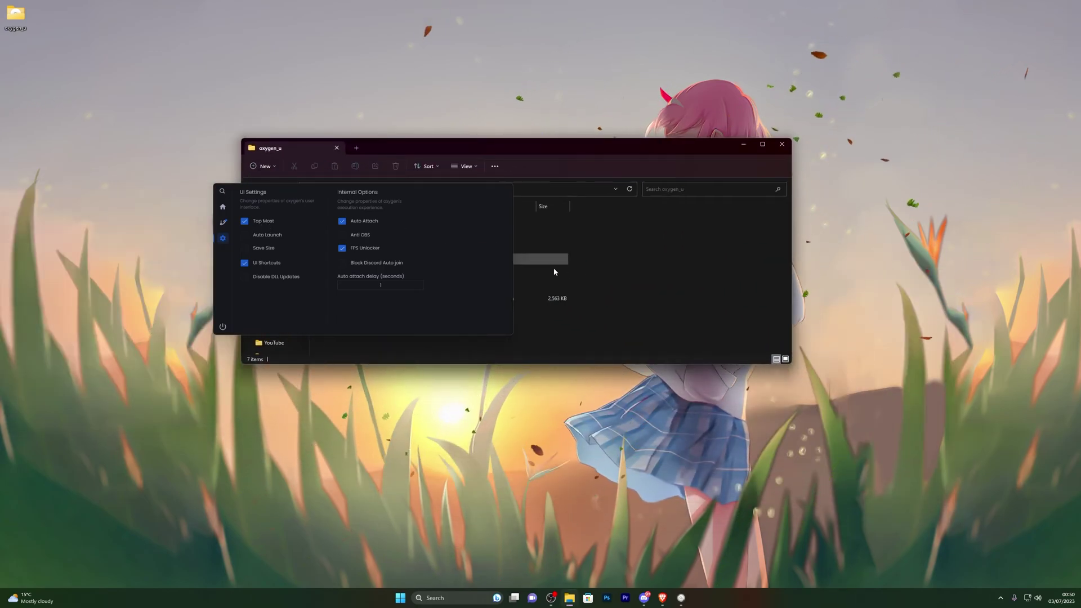
{"action": "left_click_drag", "start_coordinate": [554, 166], "coordinate": [365, 178]}
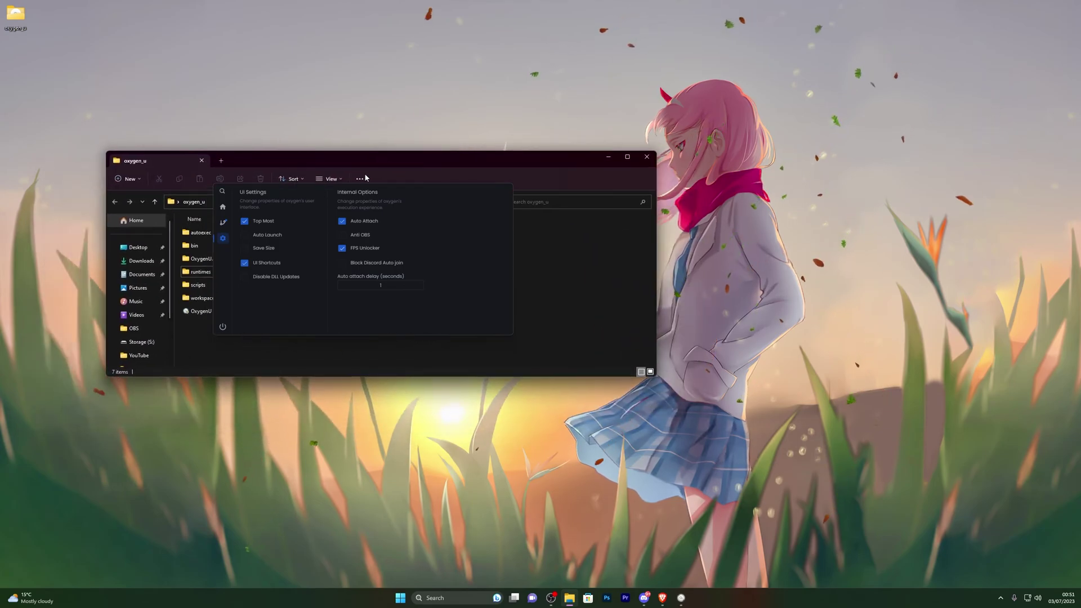
{"action": "left_click", "coordinate": [254, 221]}
{"action": "left_click_drag", "start_coordinate": [522, 166], "coordinate": [546, 162]}
- Re-tick Top Most, reposition the settings panel, and go back to the script editor
{"action": "left_click_drag", "start_coordinate": [312, 198], "coordinate": [462, 200]}
{"action": "left_click", "coordinate": [418, 223]}
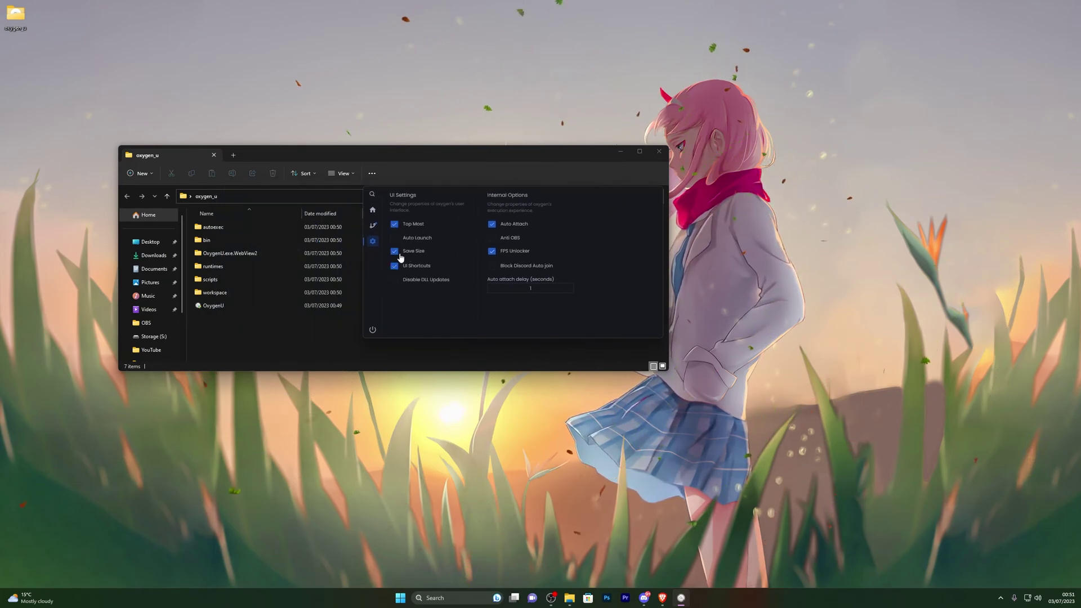
{"action": "left_click_drag", "start_coordinate": [400, 258], "coordinate": [332, 257]}
{"action": "left_click_drag", "start_coordinate": [359, 187], "coordinate": [296, 175]}
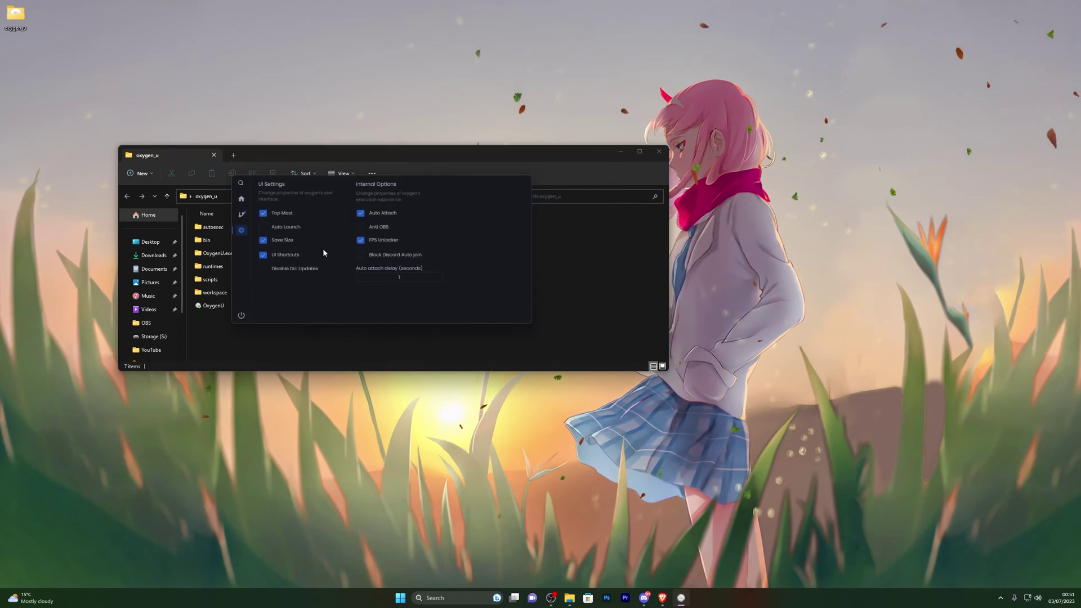
{"action": "mouse_move", "coordinate": [427, 179]}
{"action": "left_mouse_down"}
{"action": "mouse_move", "coordinate": [495, 188]}
{"action": "mouse_move", "coordinate": [443, 188]}
{"action": "left_mouse_up"}
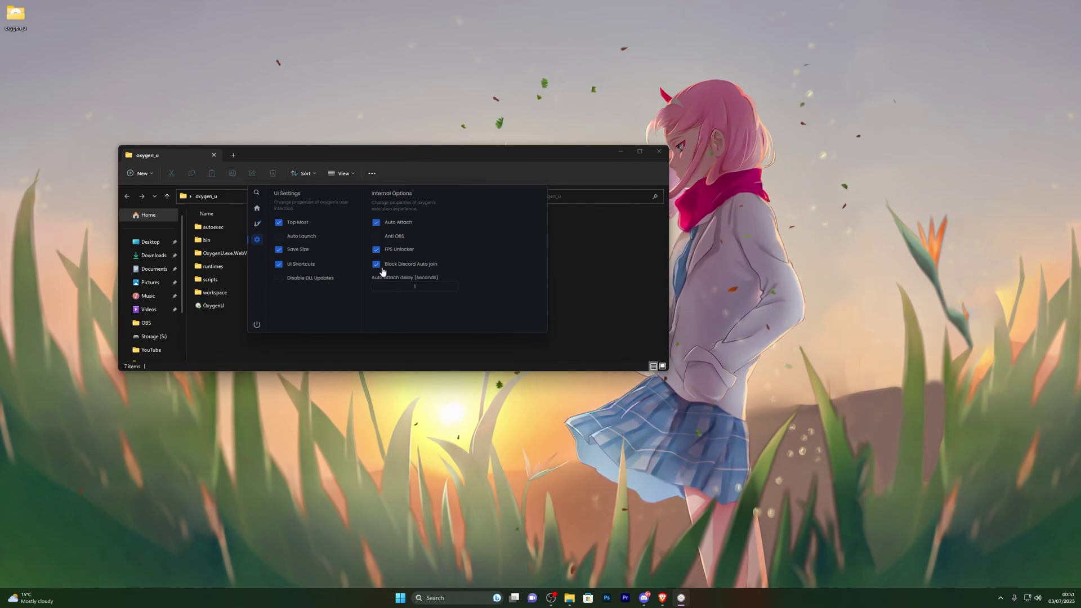
{"action": "left_click", "coordinate": [257, 208]}
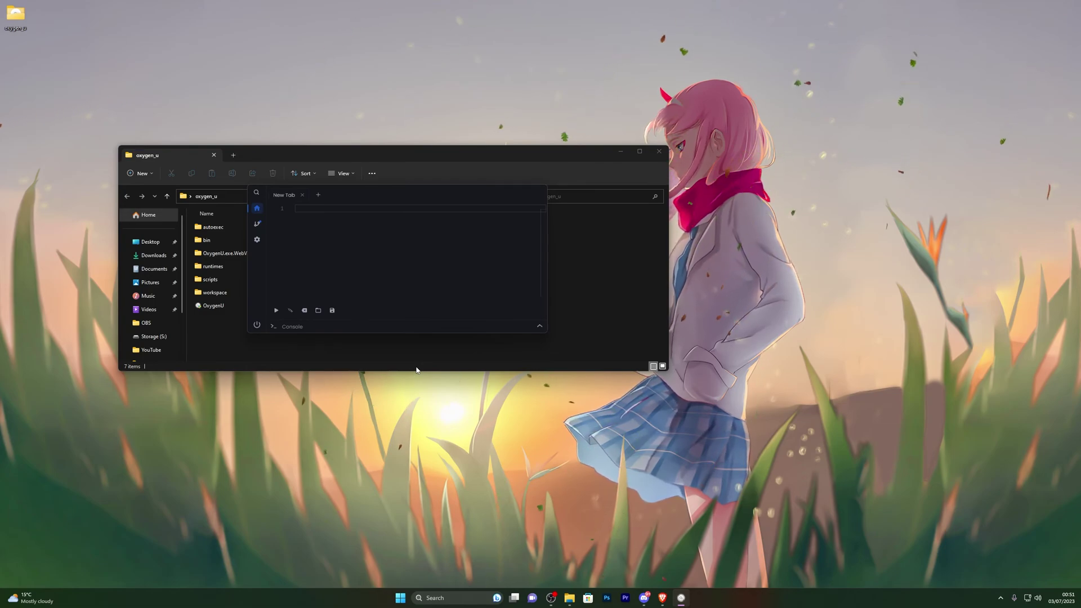
- Find the Roblox tile under Best selling games in Microsoft Store and click Play
{"action": "left_click", "coordinate": [588, 598]}
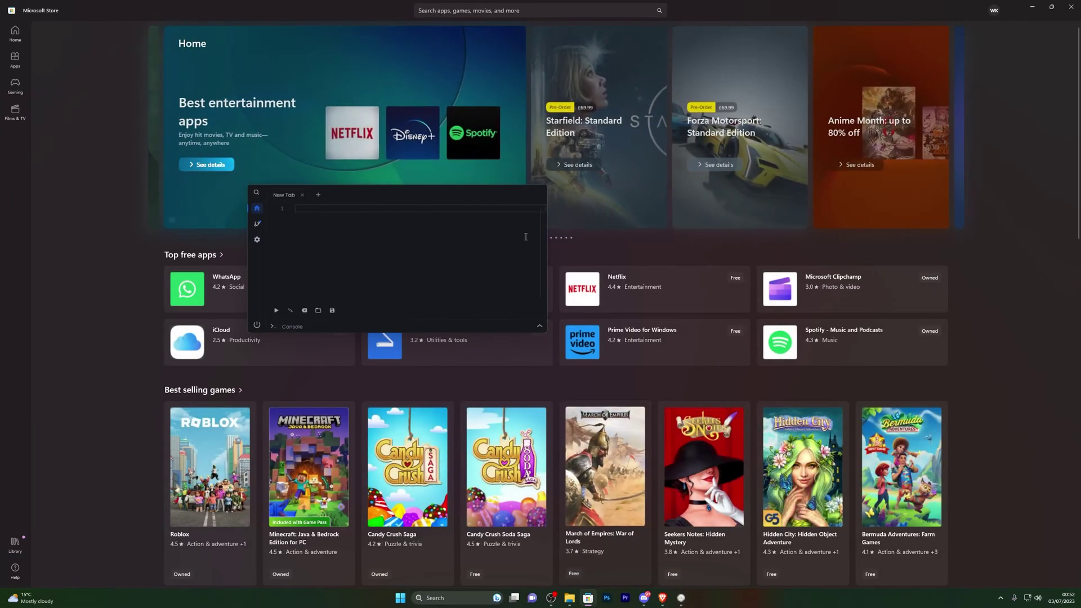
{"action": "left_click", "coordinate": [210, 468]}
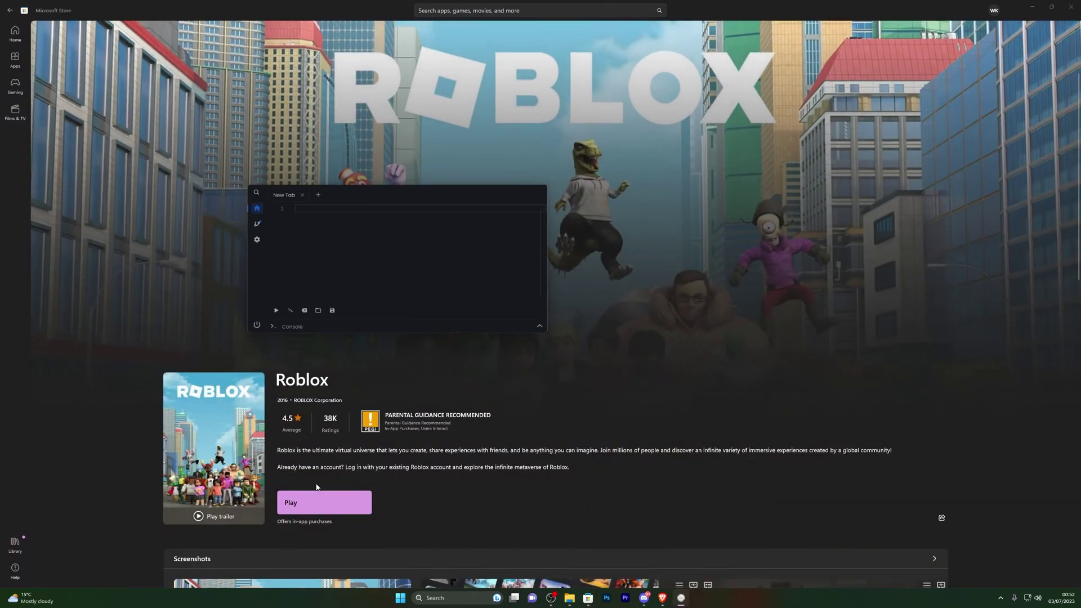
{"action": "left_click", "coordinate": [319, 496]}
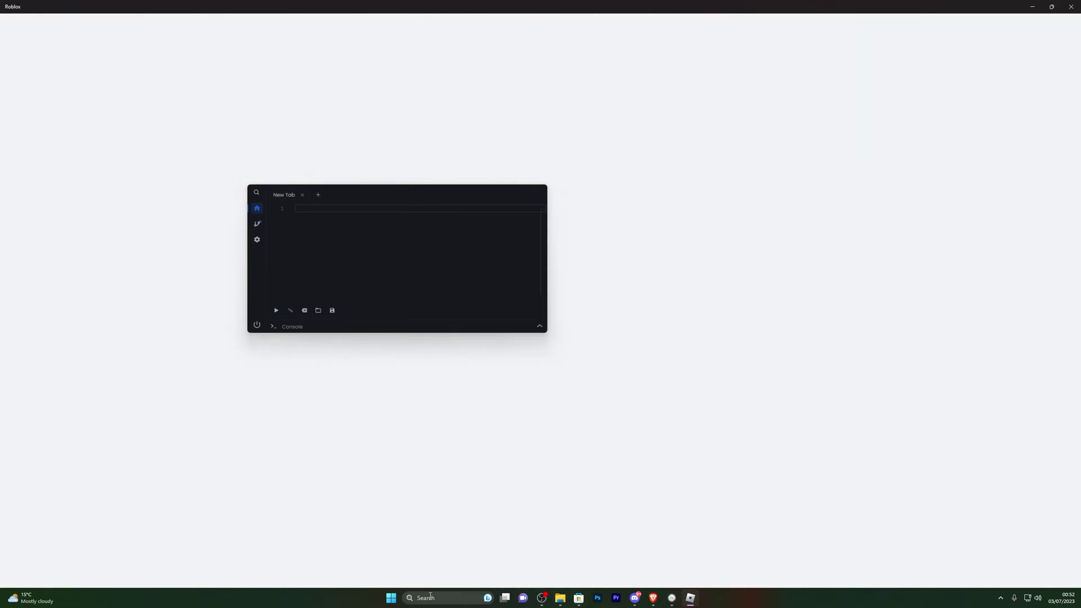
- Dismiss the Start search for 'micro', scroll Roblox Home, and shift the script editor aside
{"action": "key", "text": "super"}
{"action": "type", "text": "mi"}
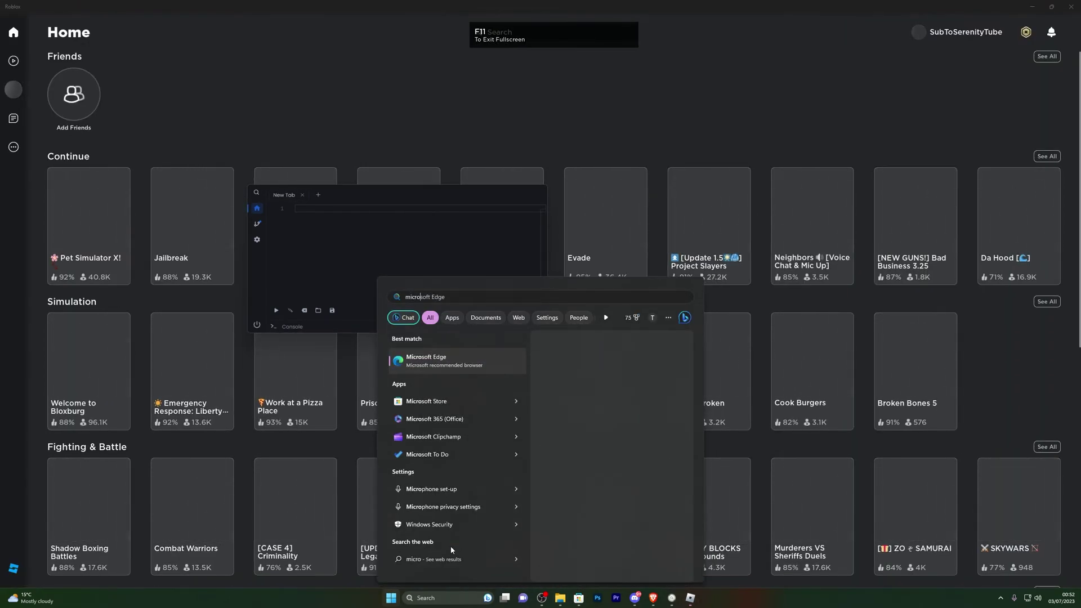
{"action": "type", "text": "cro"}
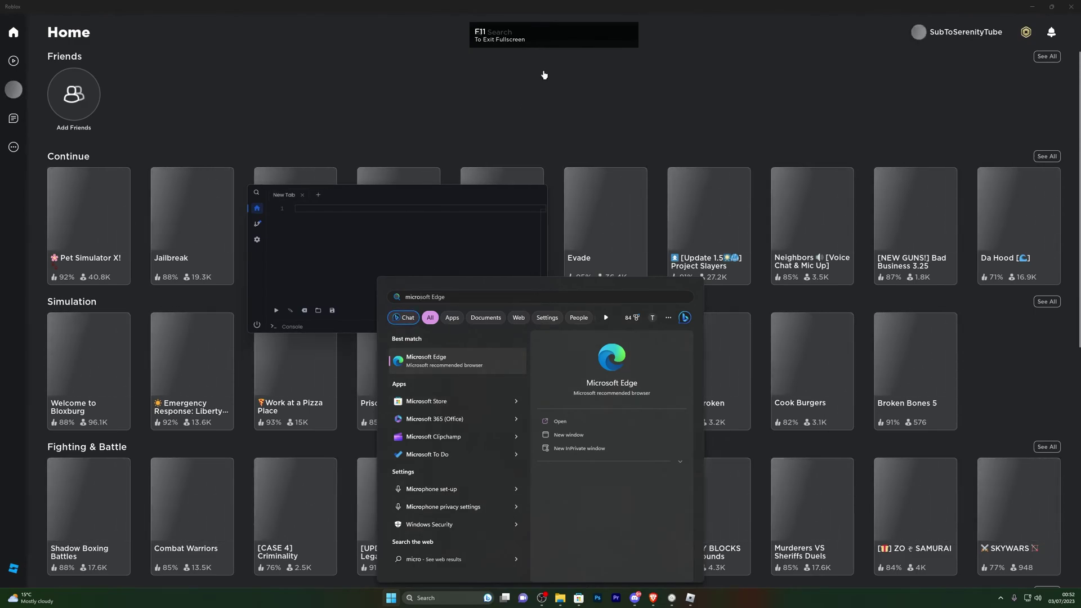
{"action": "left_click", "coordinate": [234, 150]}
{"action": "scroll", "coordinate": [215, 189], "scroll_direction": "down", "scroll_amount": 3}
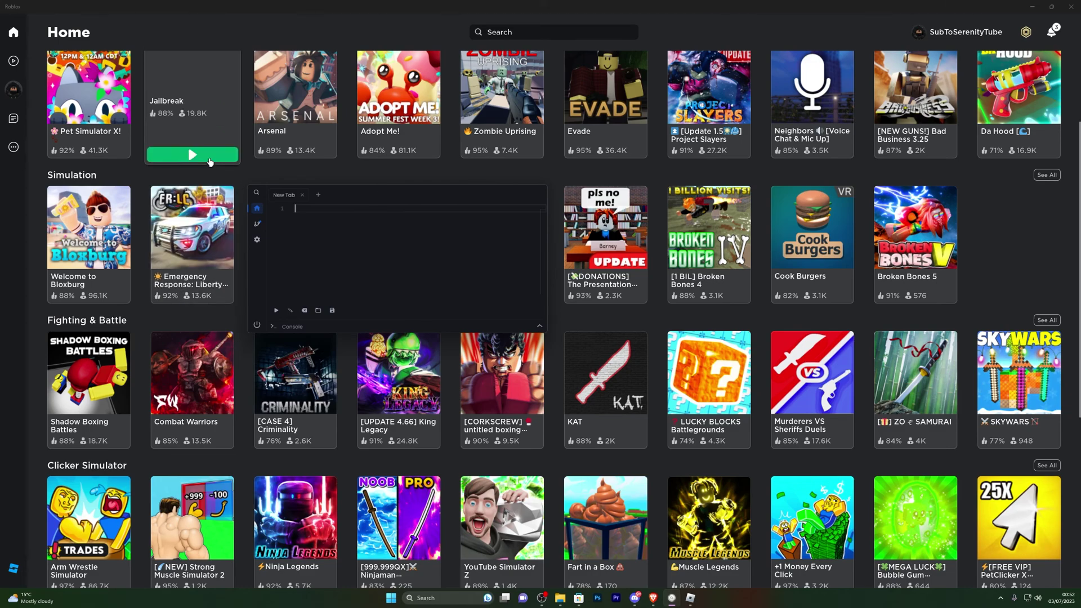
{"action": "left_click_drag", "start_coordinate": [517, 180], "coordinate": [623, 167]}
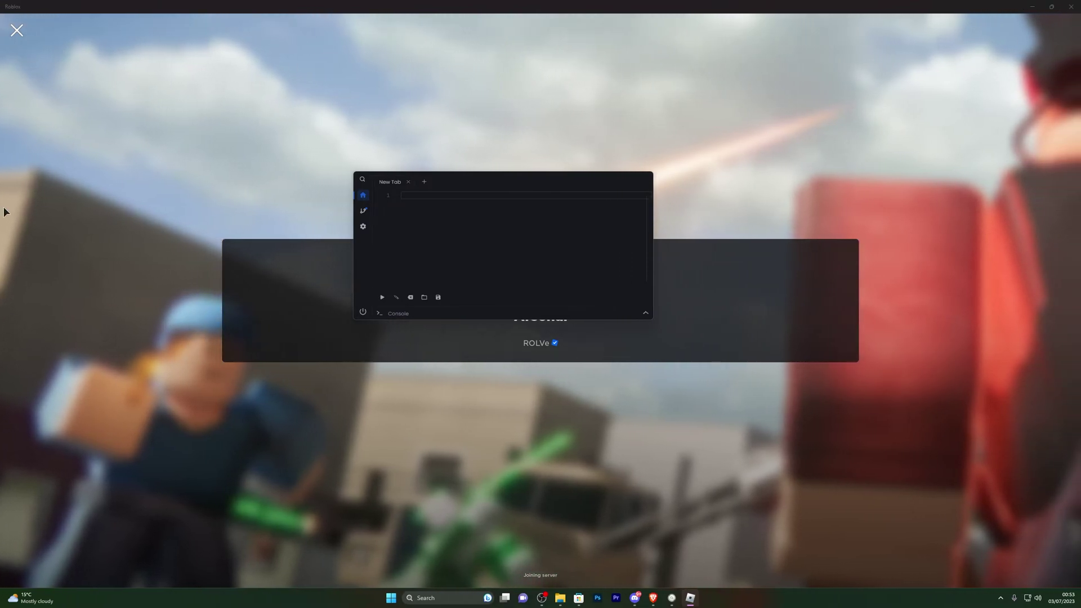
- Paste Notepad's NIGHT HUB script into Oxygen U's editor, close Notepad, and move the executor right
{"action": "key", "text": "ctrl+a"}
{"action": "key", "text": "ctrl+c"}
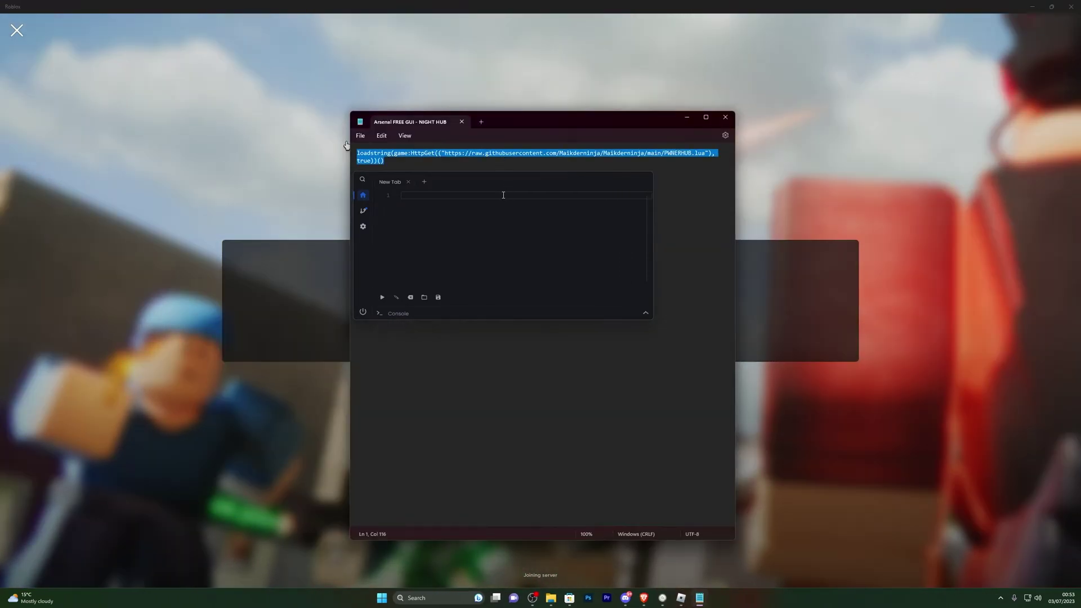
{"action": "left_click", "coordinate": [507, 196]}
{"action": "key", "text": "ctrl+v"}
{"action": "left_click", "coordinate": [726, 117]}
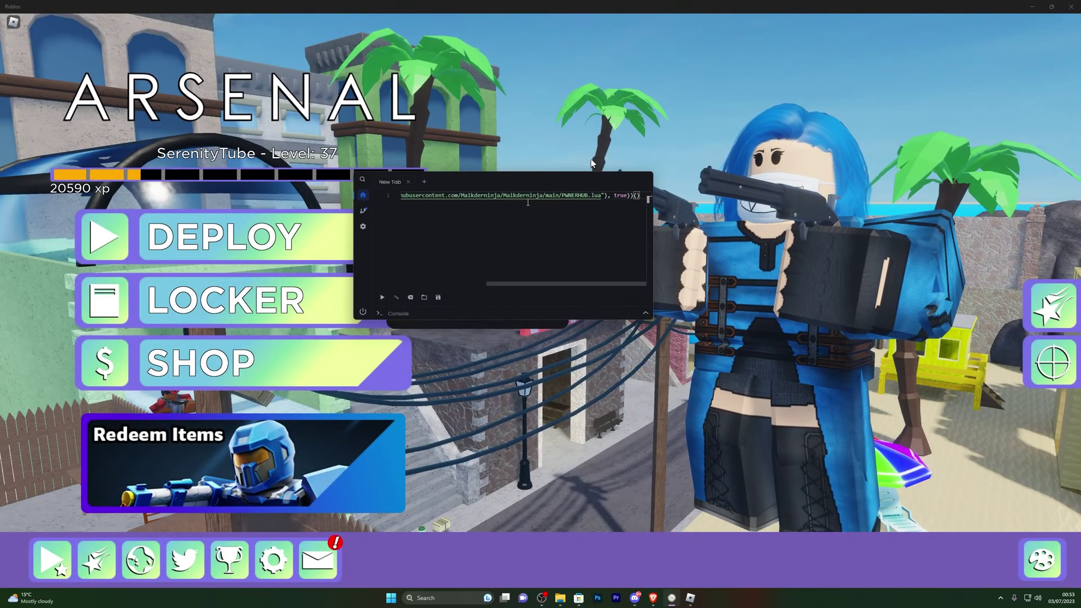
{"action": "left_click_drag", "start_coordinate": [557, 178], "coordinate": [864, 163]}
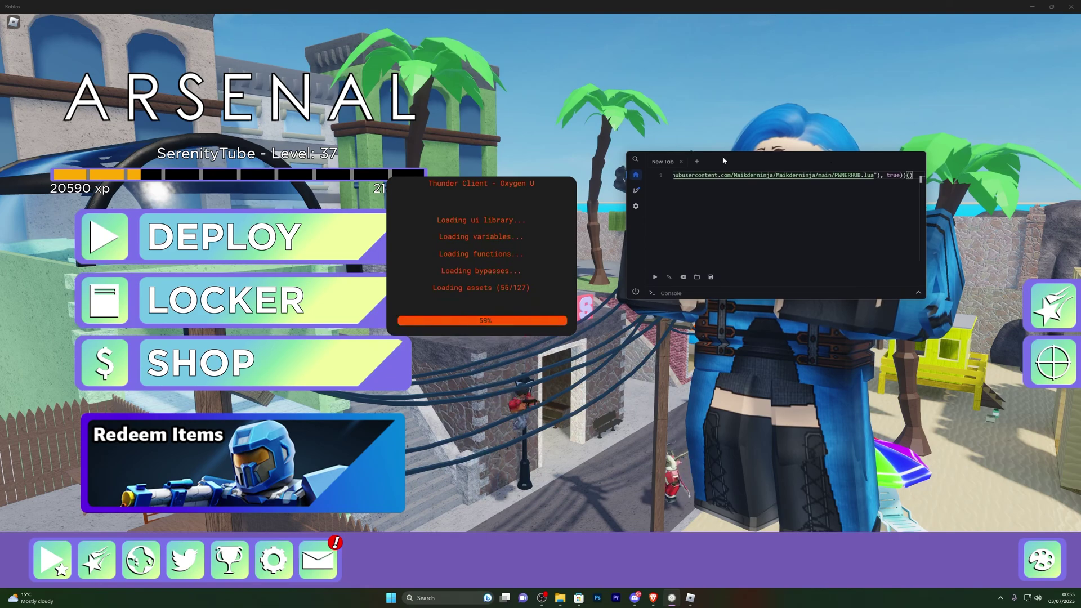
- Drag the executor window aside while Thunder Client finishes loading the hub menu
{"action": "left_click_drag", "start_coordinate": [670, 157], "coordinate": [614, 146]}
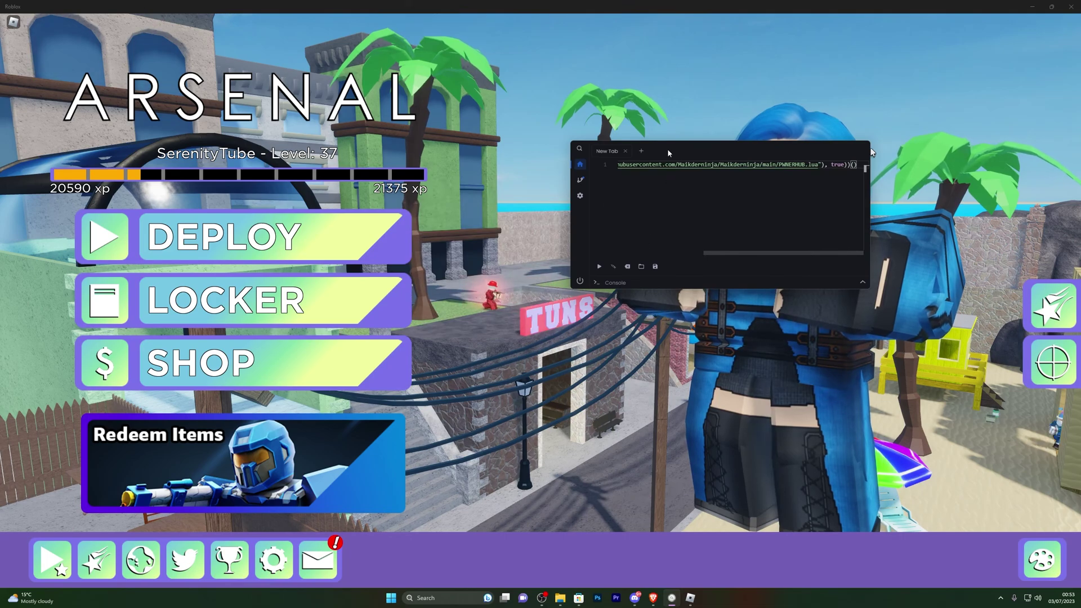
{"action": "left_click_drag", "start_coordinate": [670, 150], "coordinate": [760, 148]}
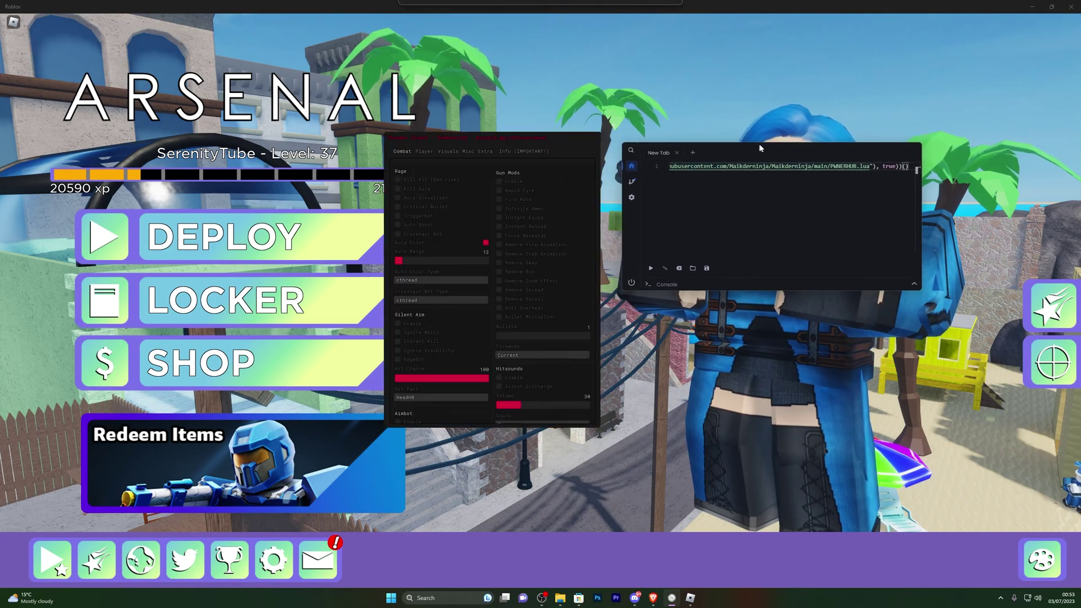
- Close the executor with its power icon and drag the cheat GUI to the centre
{"action": "left_click", "coordinate": [637, 284]}
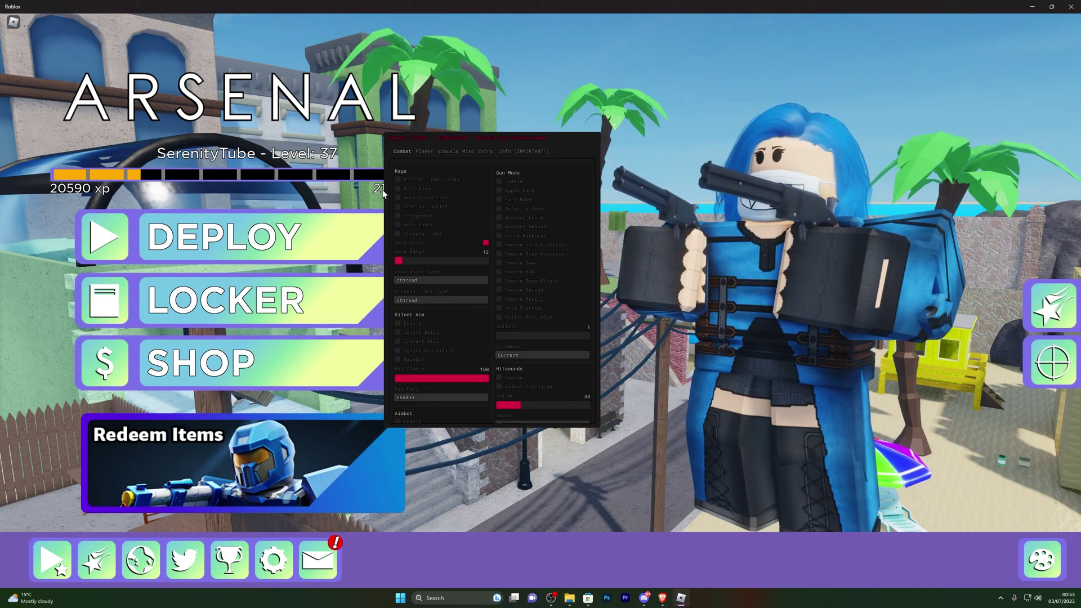
{"action": "left_click_drag", "start_coordinate": [439, 142], "coordinate": [599, 152]}
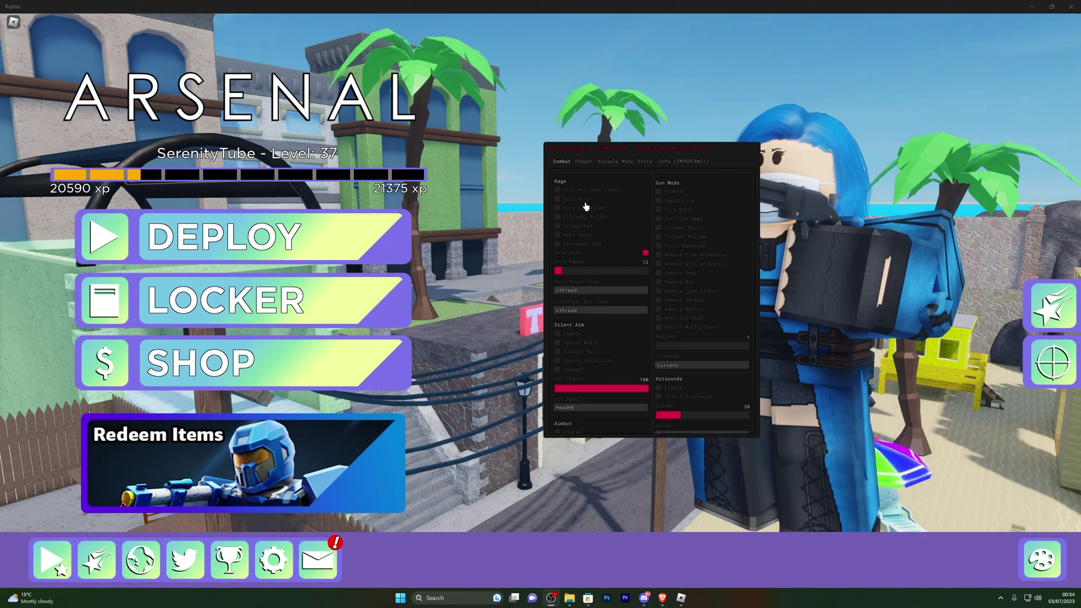
- Check the Visuals tab, enable Kill All (Ban risk) under Combat, then DEPLOY
{"action": "left_click_drag", "start_coordinate": [545, 204], "coordinate": [469, 204]}
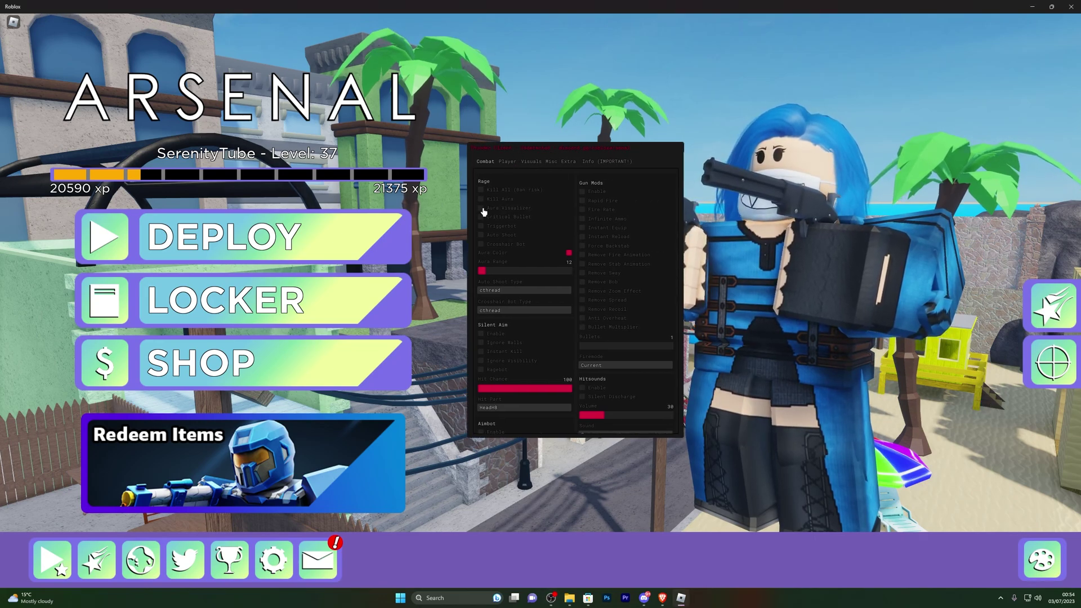
{"action": "left_click", "coordinate": [507, 161]}
{"action": "left_click", "coordinate": [531, 162]}
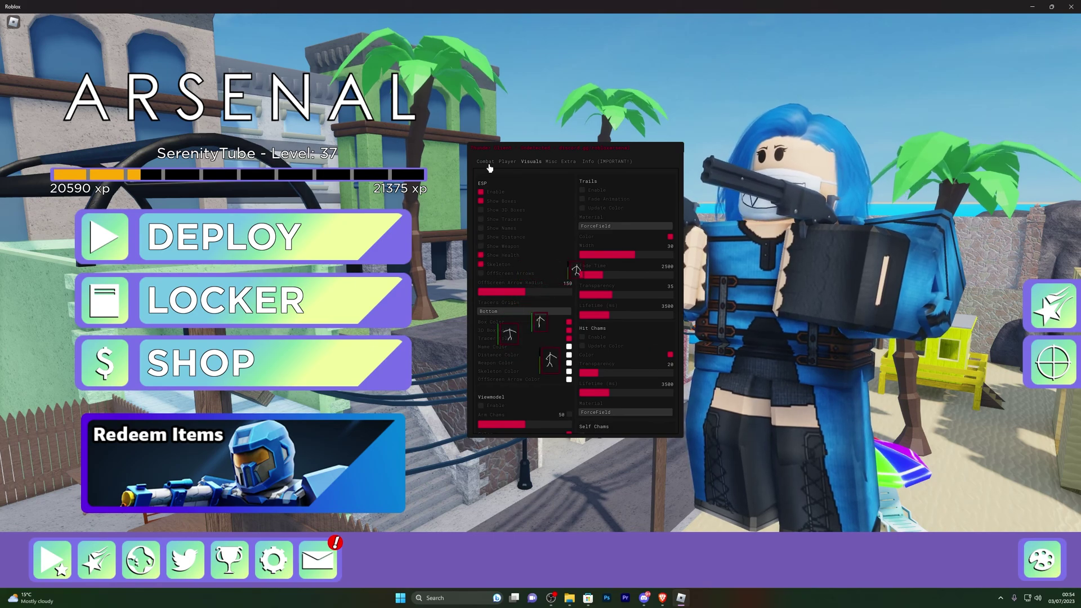
{"action": "left_click", "coordinate": [487, 163]}
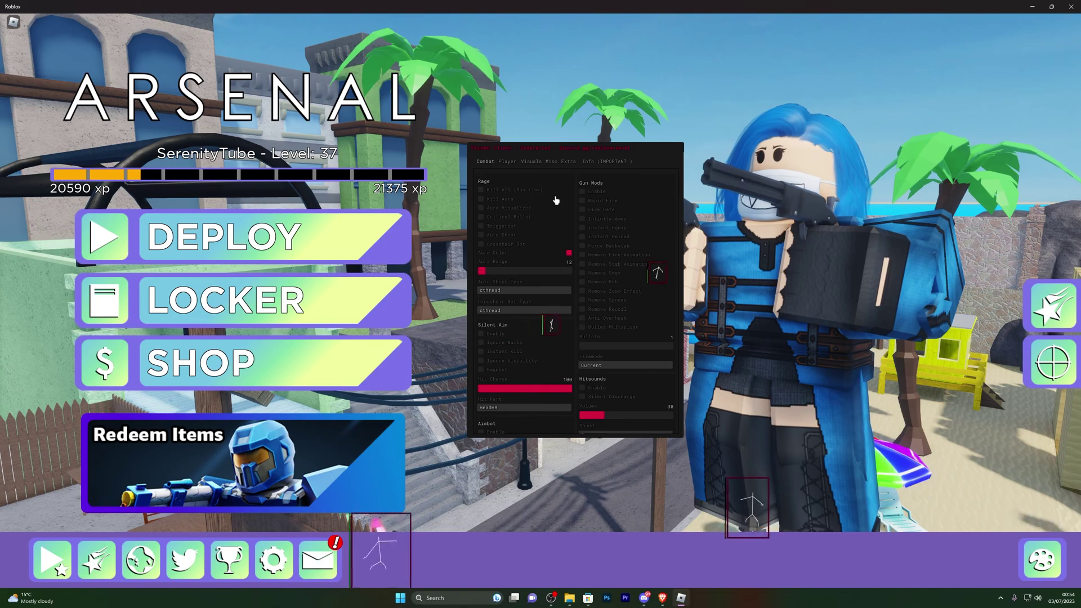
{"action": "left_click", "coordinate": [515, 191]}
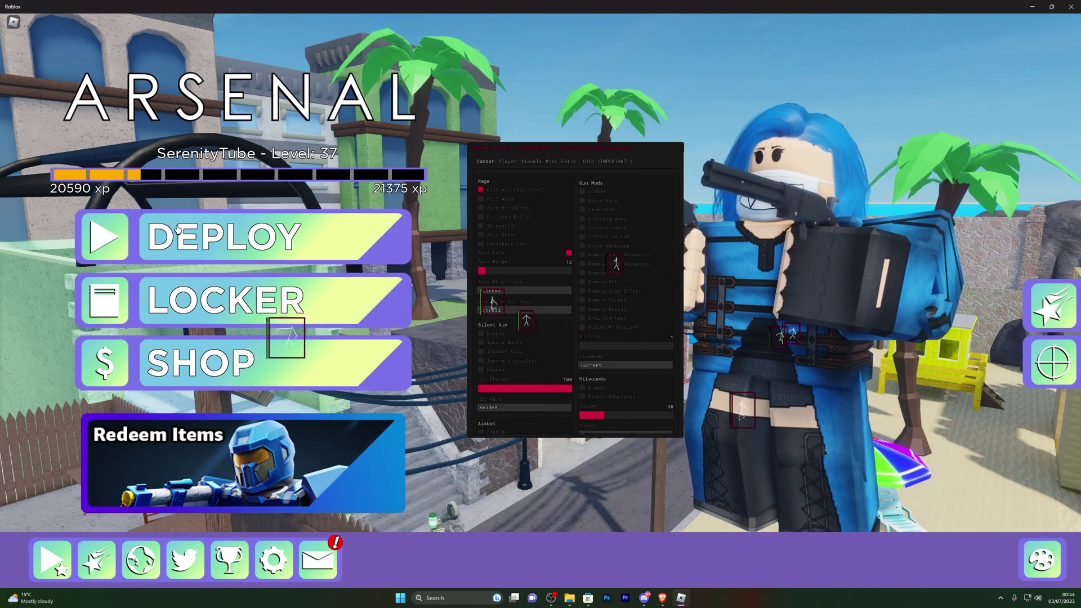
{"action": "left_click", "coordinate": [178, 228]}
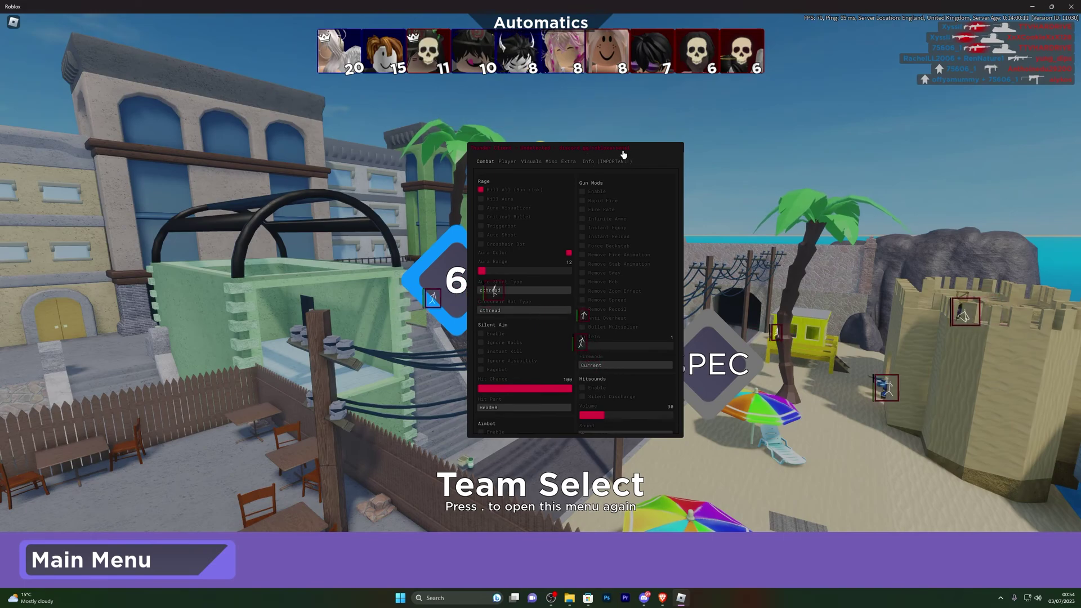
- Move the hub menu right, spawn with the M14 EBR, walk to the subway platform, and pause
{"action": "left_click_drag", "start_coordinate": [623, 154], "coordinate": [884, 201]}
{"action": "left_click", "coordinate": [503, 299]}
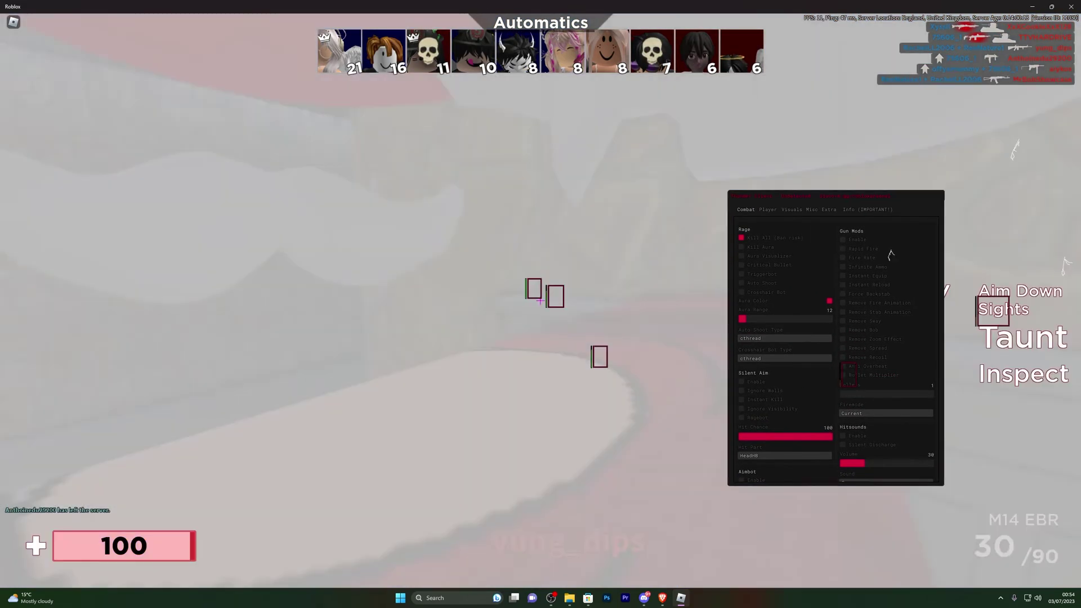
{"action": "key", "text": "w"}
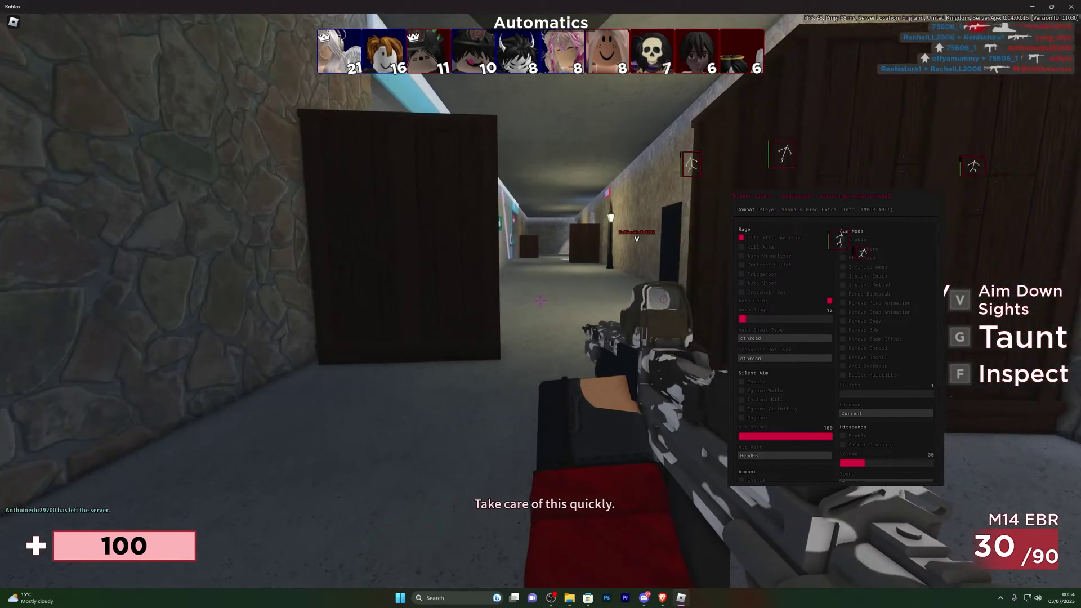
{"action": "key", "text": "w"}
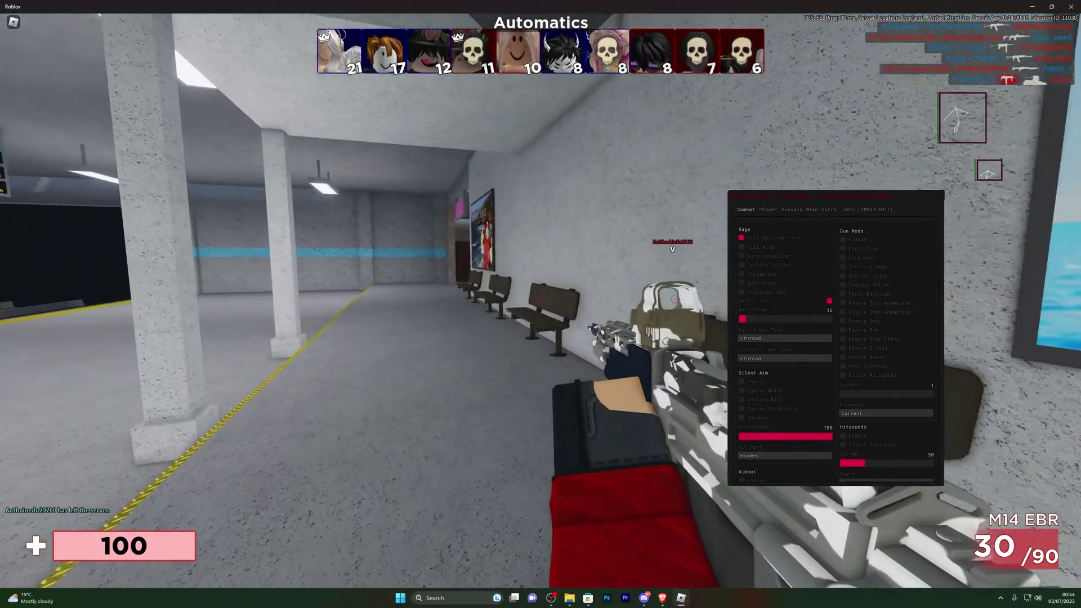
{"action": "key", "text": "Escape"}
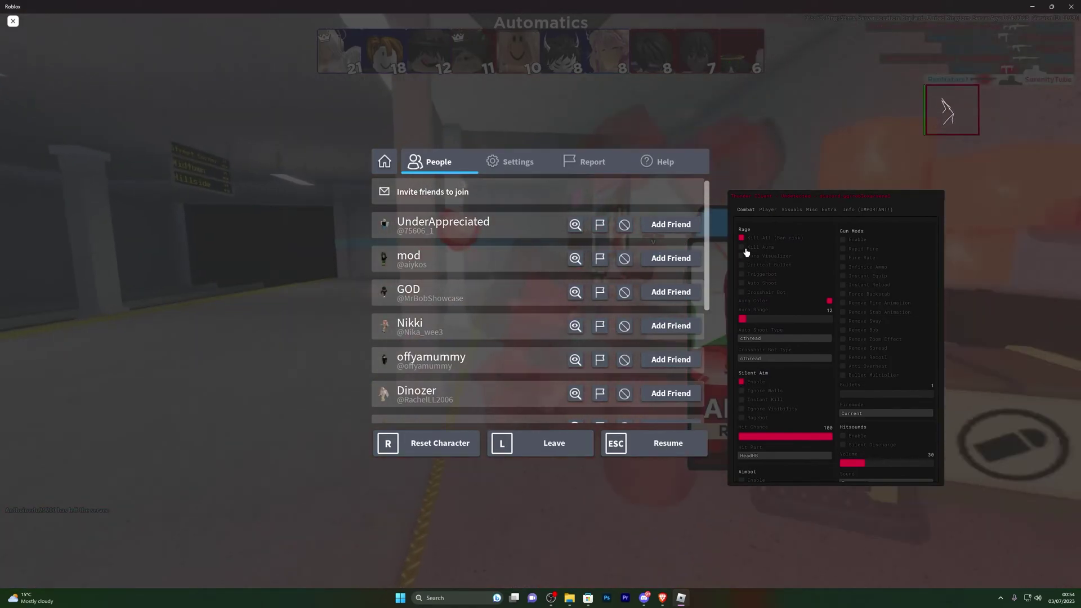
- Enable Kill Aura at range 100 and Silent Aim's Ragebot, then resume the match
{"action": "left_click", "coordinate": [742, 248]}
{"action": "mouse_move", "coordinate": [748, 320]}
{"action": "left_mouse_down"}
{"action": "mouse_move", "coordinate": [789, 331]}
{"action": "mouse_move", "coordinate": [755, 316]}
{"action": "left_mouse_up"}
{"action": "key", "text": "Escape"}
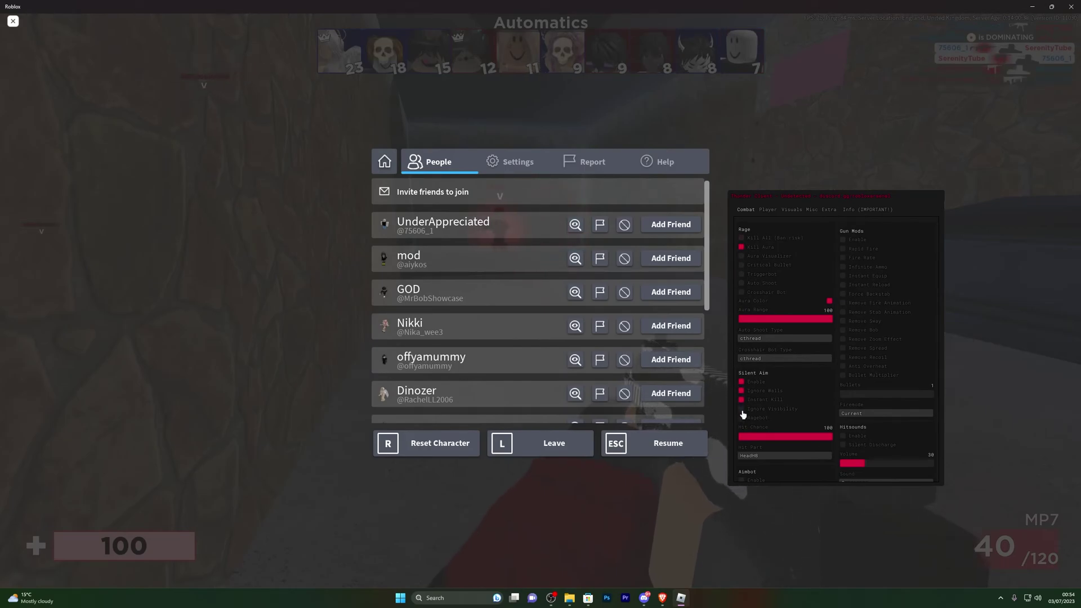
{"action": "left_click", "coordinate": [742, 418]}
{"action": "key", "text": "Escape"}
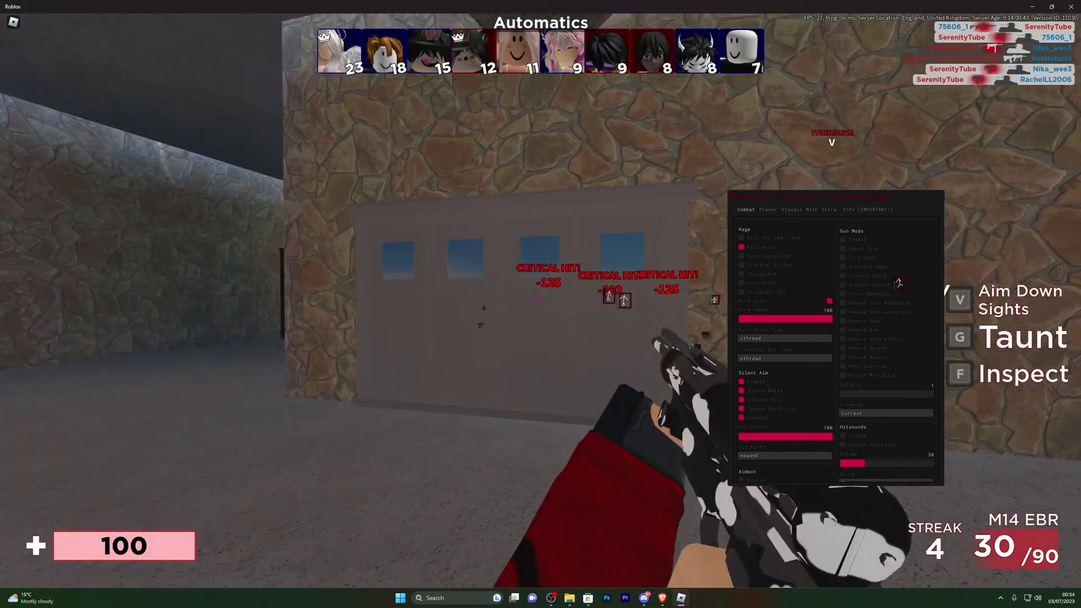
- Walk through the open area and past the green building out into the street
{"action": "key", "text": "w"}
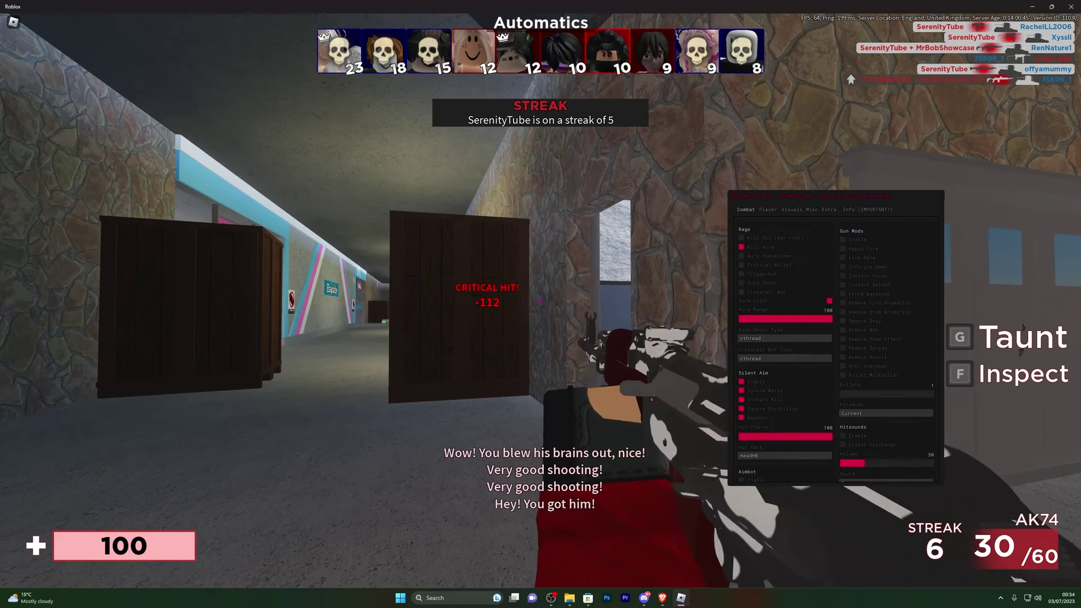
{"action": "key", "text": "w"}
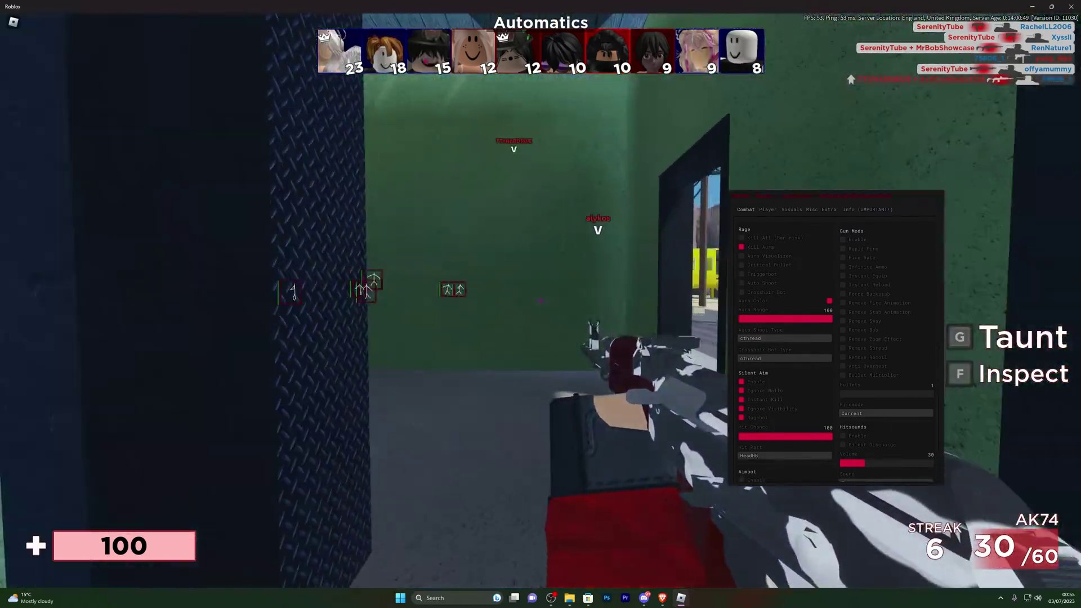
{"action": "key", "text": "Escape"}
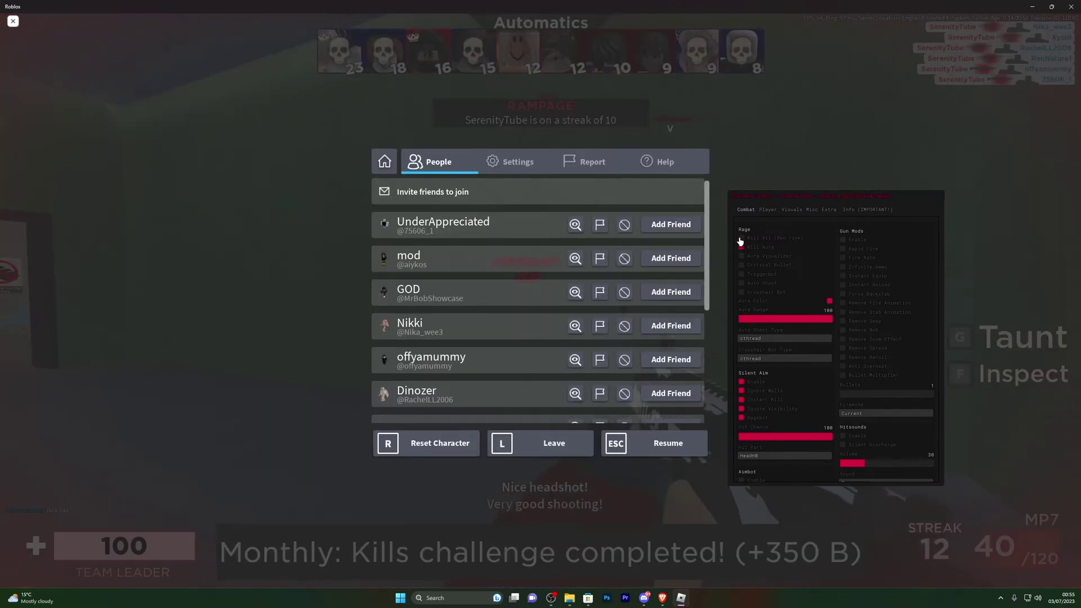
{"action": "key", "text": "Escape"}
{"action": "key", "text": "w"}
- Shoot enemies in the street, on the beach and by the red wall until the match ends
{"action": "left_click", "coordinate": [541, 304]}
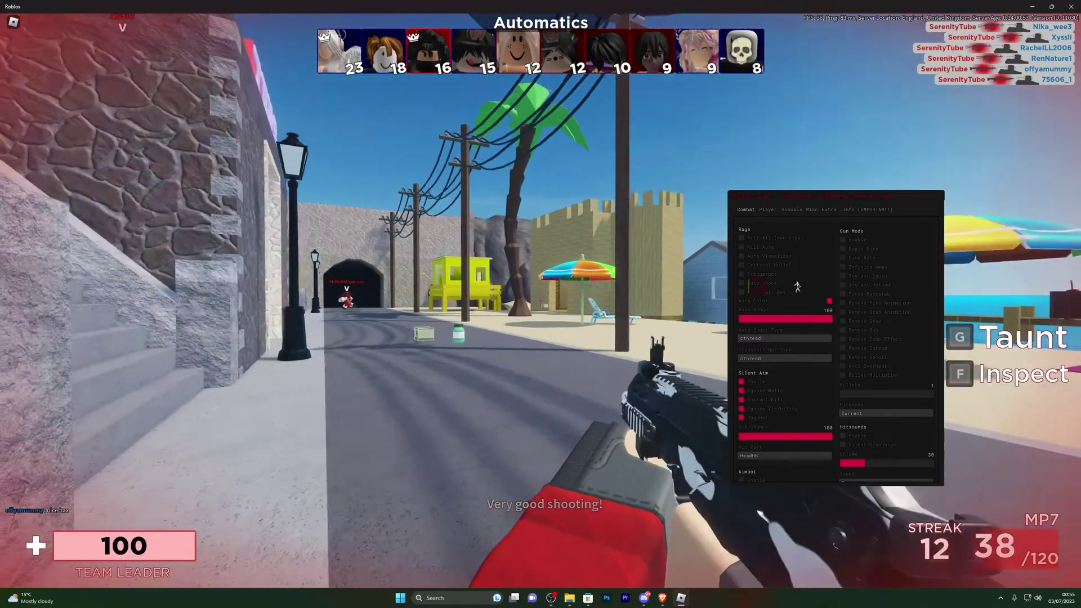
{"action": "left_click", "coordinate": [540, 302]}
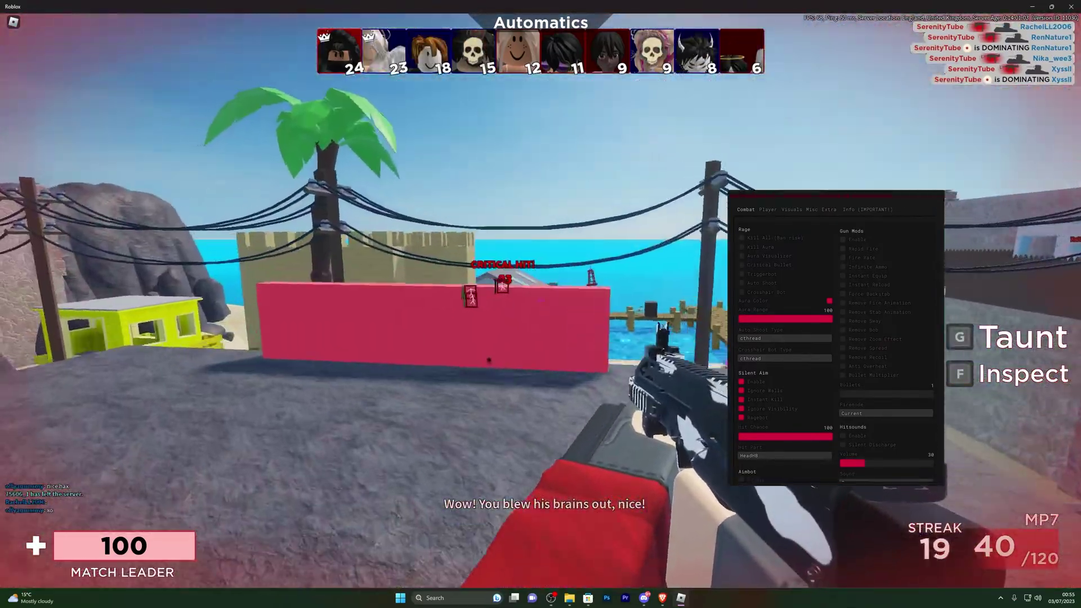
{"action": "left_click", "coordinate": [541, 304]}
{"action": "left_click", "coordinate": [540, 304]}
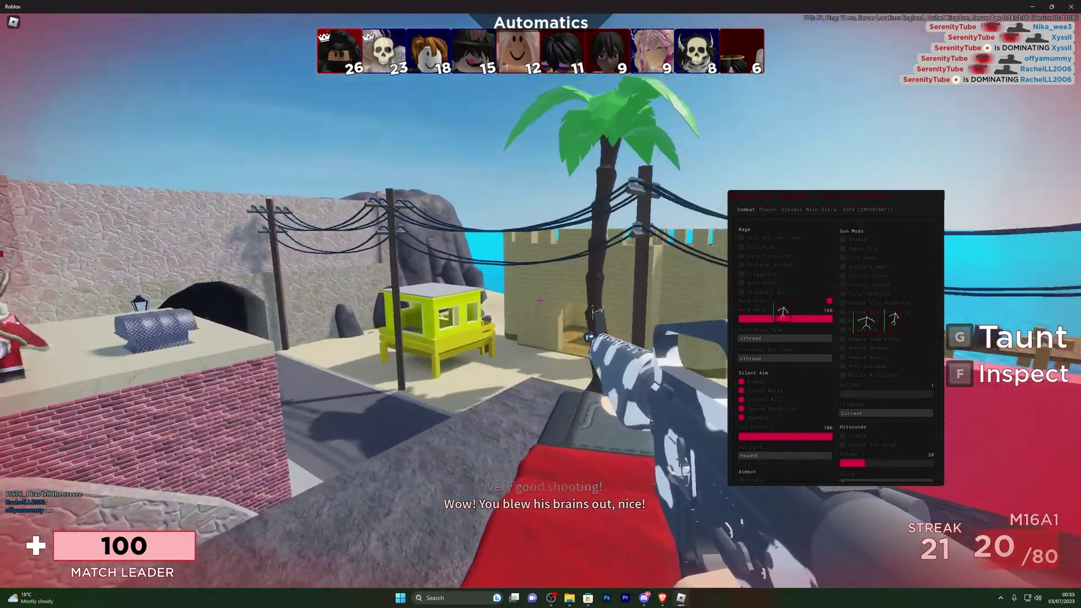
{"action": "left_click", "coordinate": [541, 304]}
{"action": "left_click", "coordinate": [540, 304]}
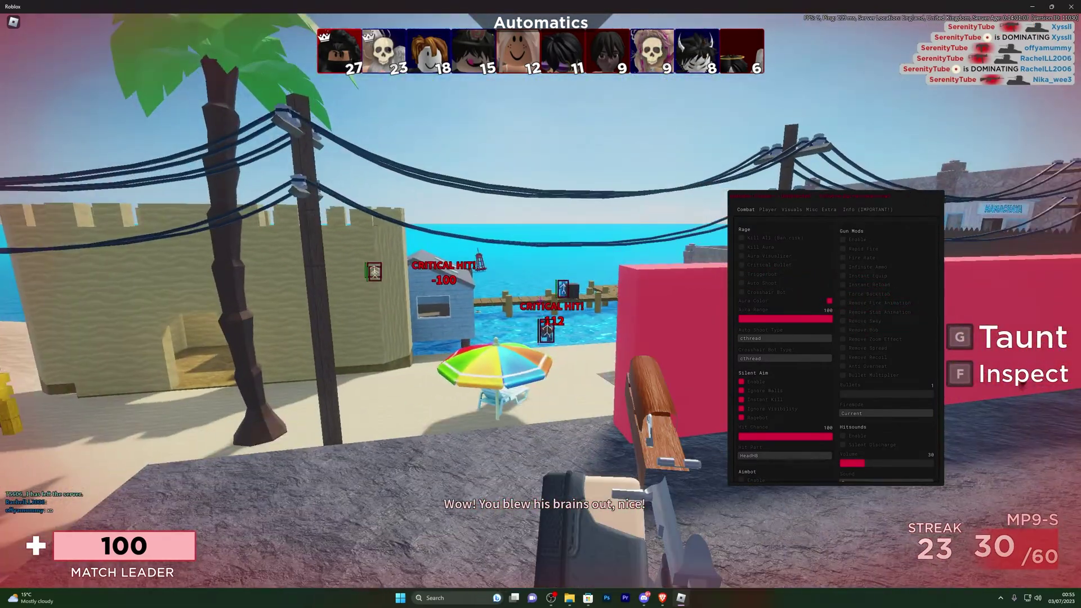
{"action": "left_click", "coordinate": [541, 304]}
{"action": "left_click", "coordinate": [541, 304]}
{"action": "left_click", "coordinate": [540, 304]}
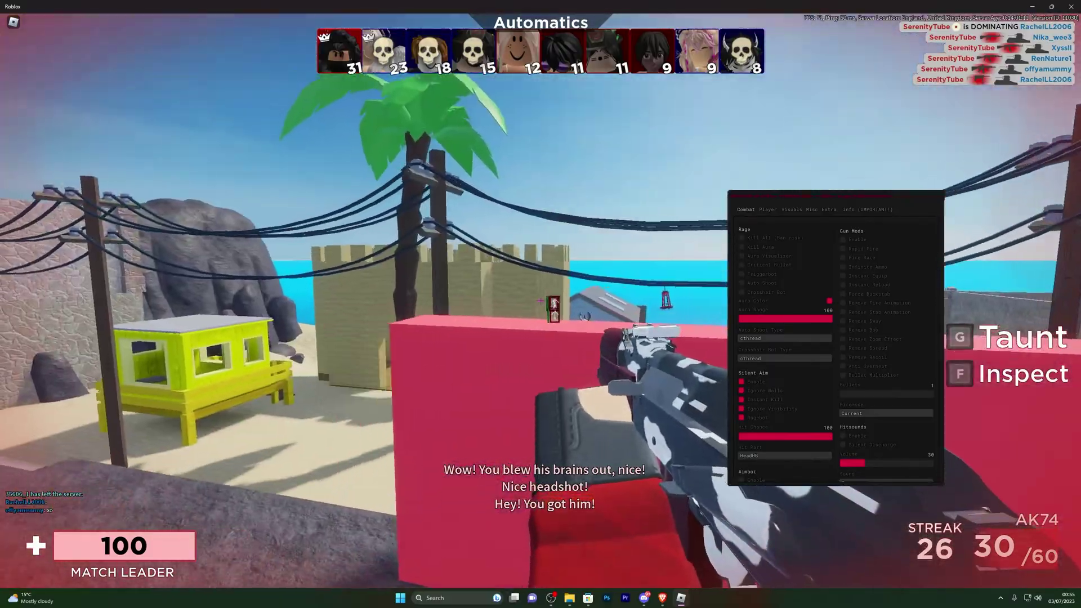
{"action": "left_click", "coordinate": [541, 304]}
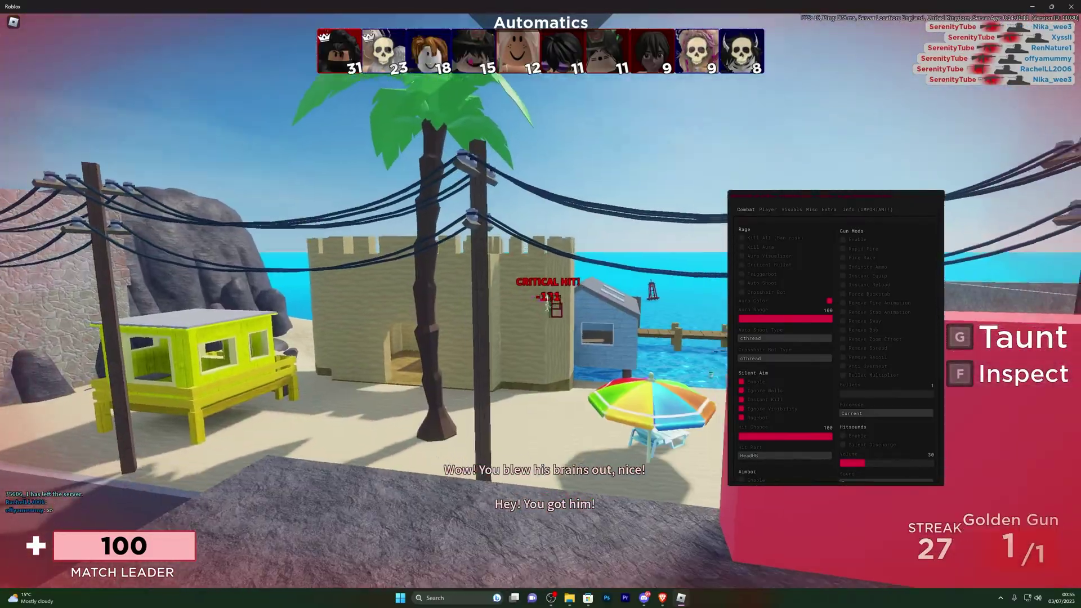
{"action": "left_click", "coordinate": [541, 304]}
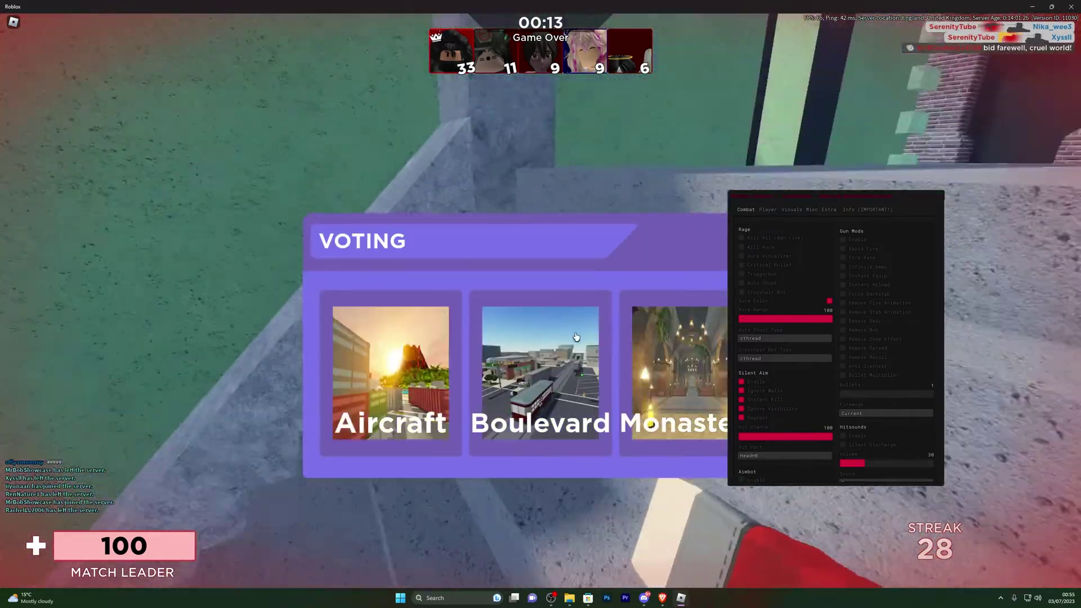
- Vote for a map, the Gun Rotation mode and a team card, then exit the voting results
{"action": "left_click", "coordinate": [541, 305]}
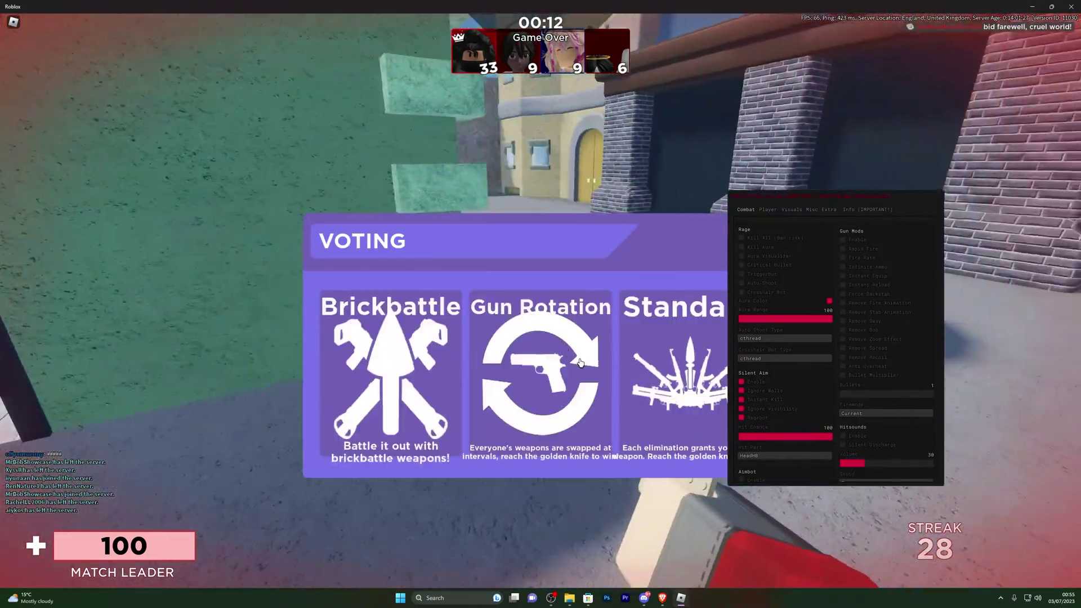
{"action": "left_click", "coordinate": [575, 357]}
{"action": "left_click", "coordinate": [383, 383]}
{"action": "left_click", "coordinate": [381, 491]}
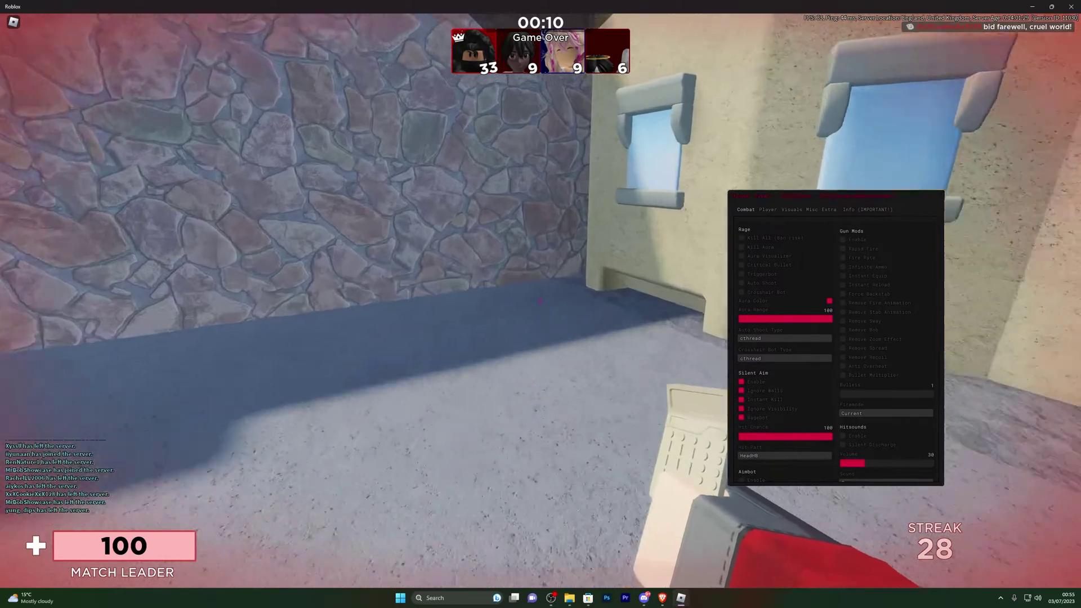